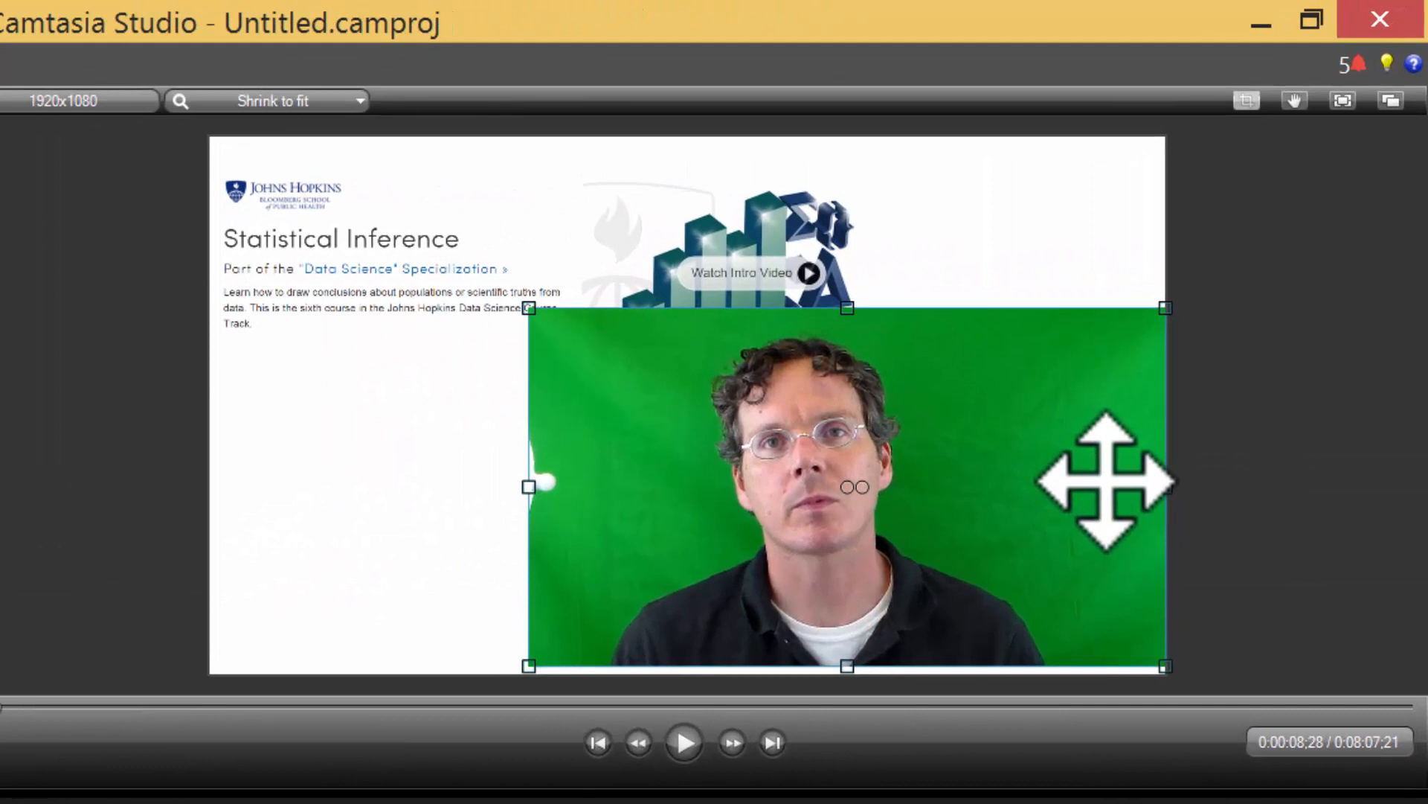
Crop the presenter clip by dragging its left and right edges inward on the canvas.
click(528, 486)
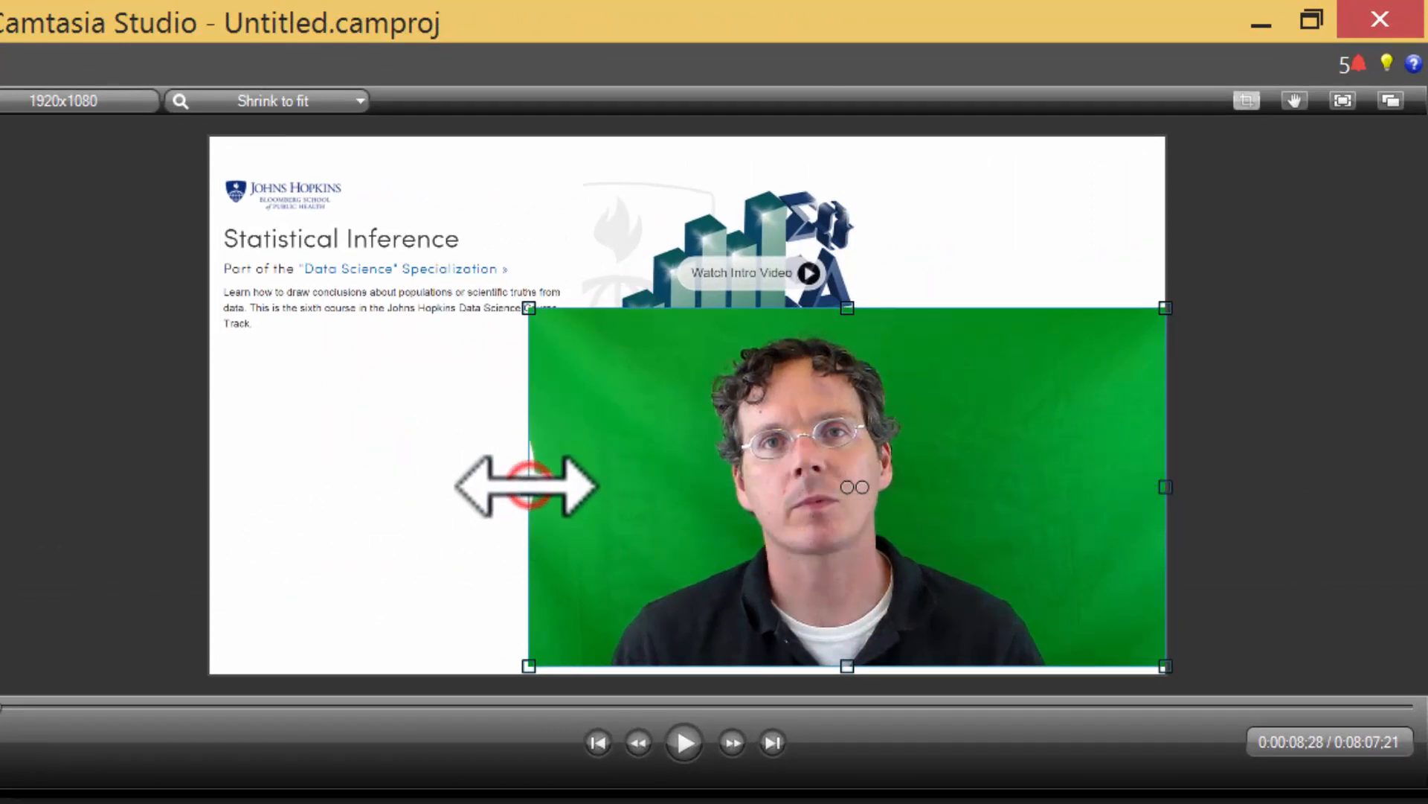
drag(528, 486, 570, 485)
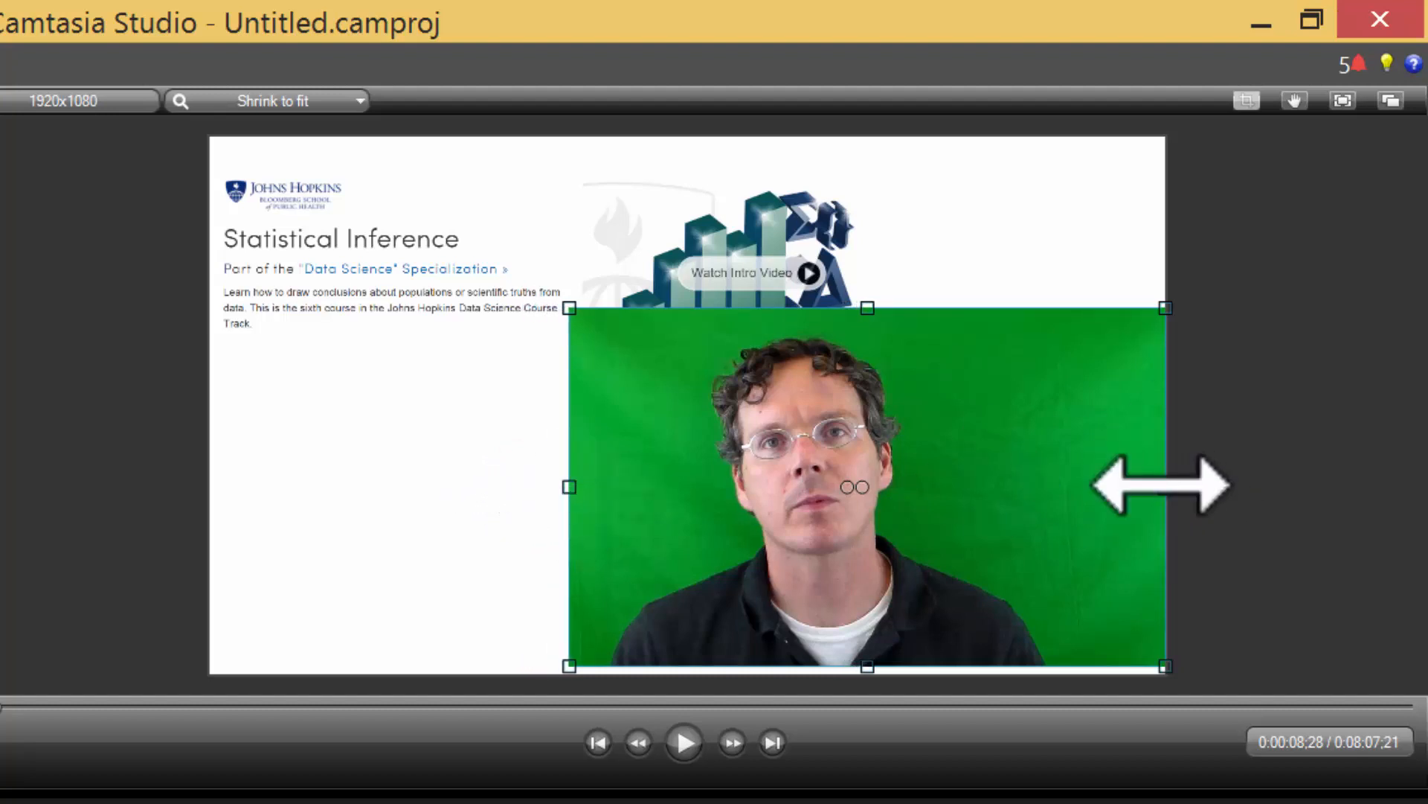
drag(1165, 486, 1087, 504)
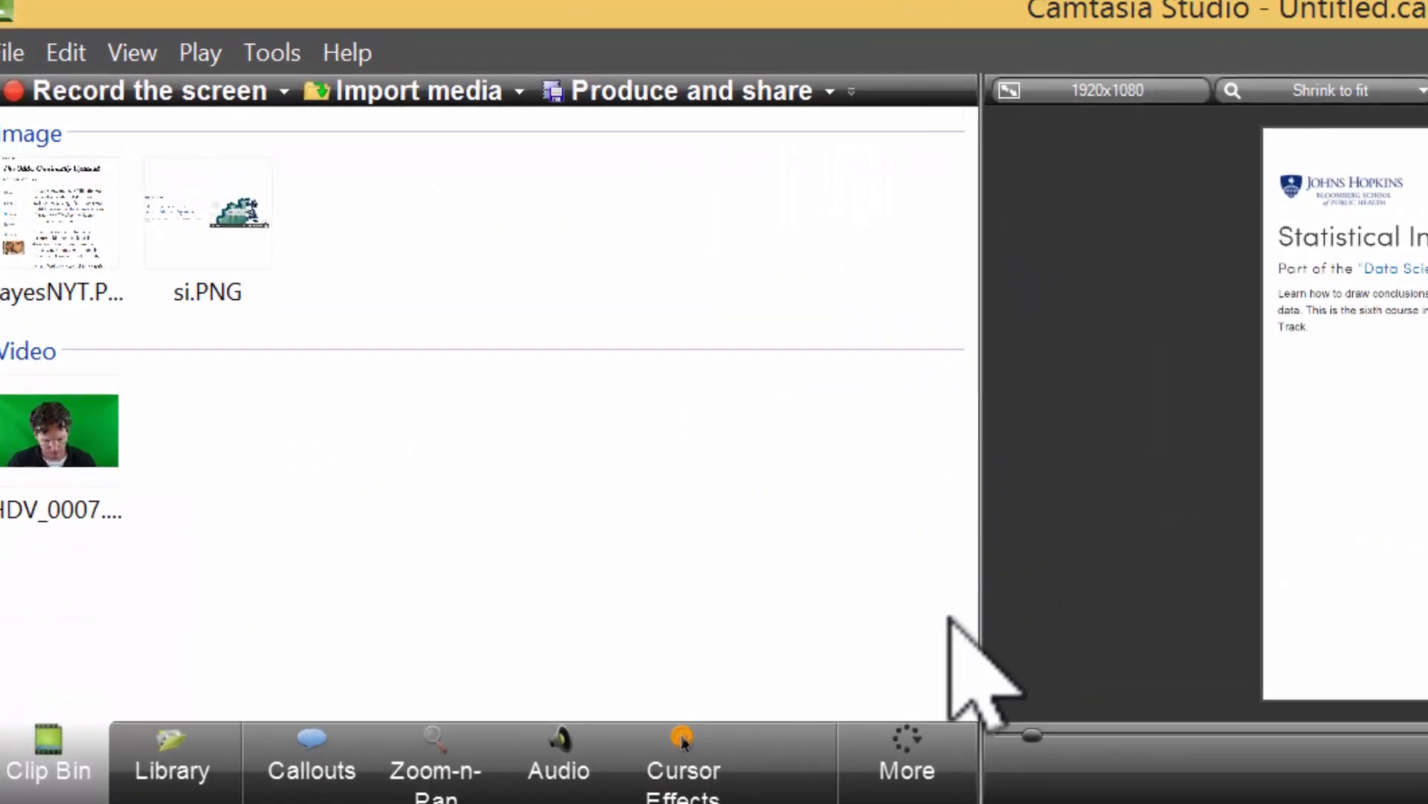
Widen the tools area and add the Visual Properties tab from the More menu.
click(258, 52)
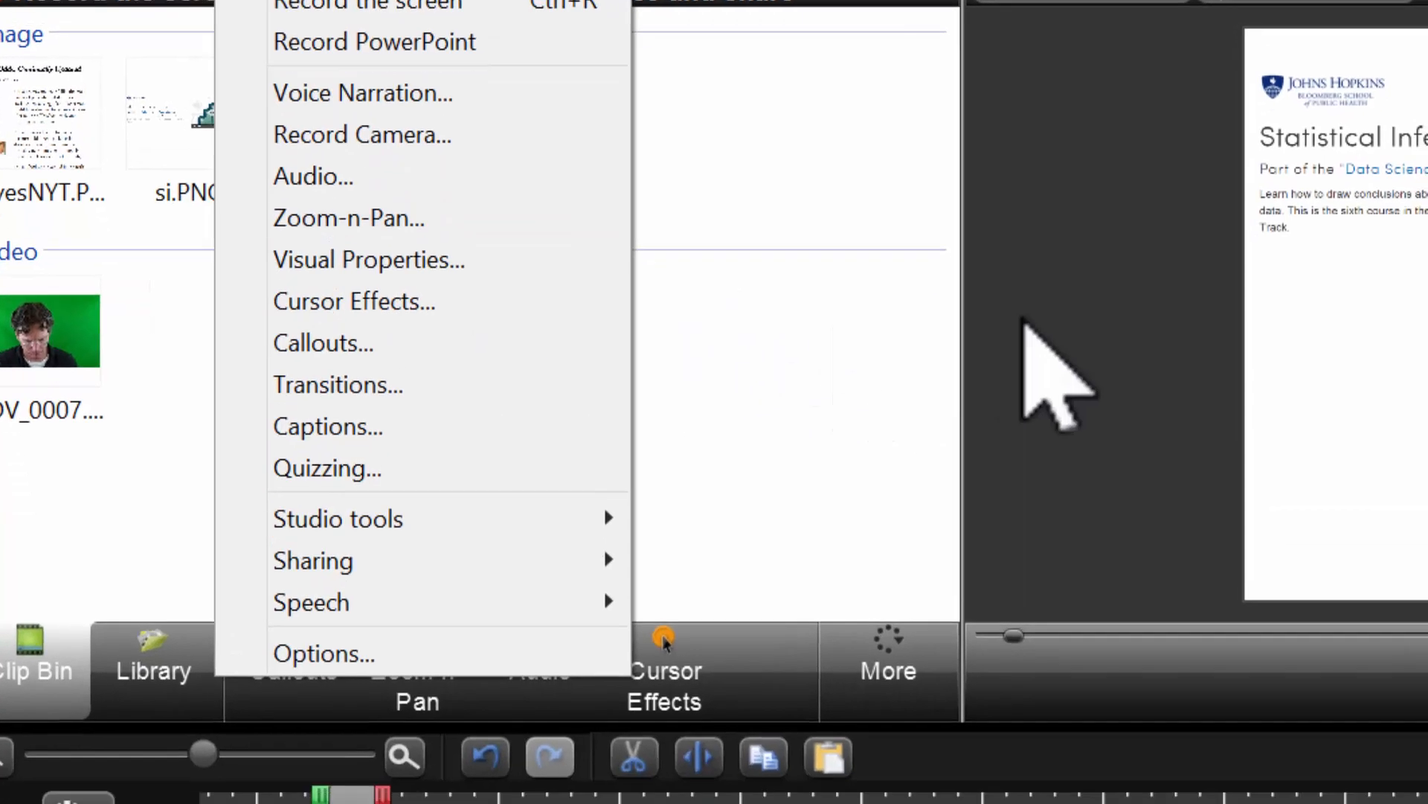
click(1065, 603)
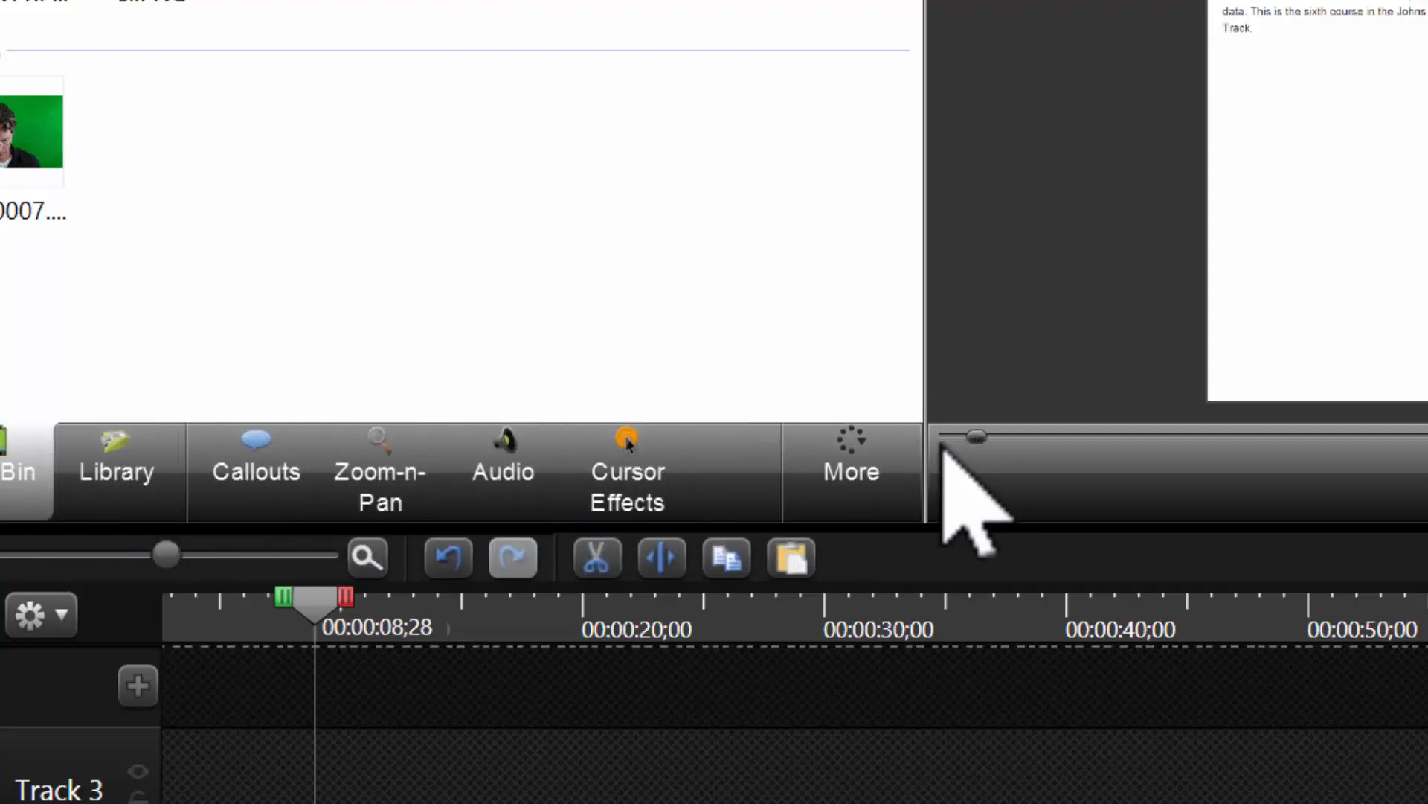
drag(925, 459, 847, 461)
click(846, 462)
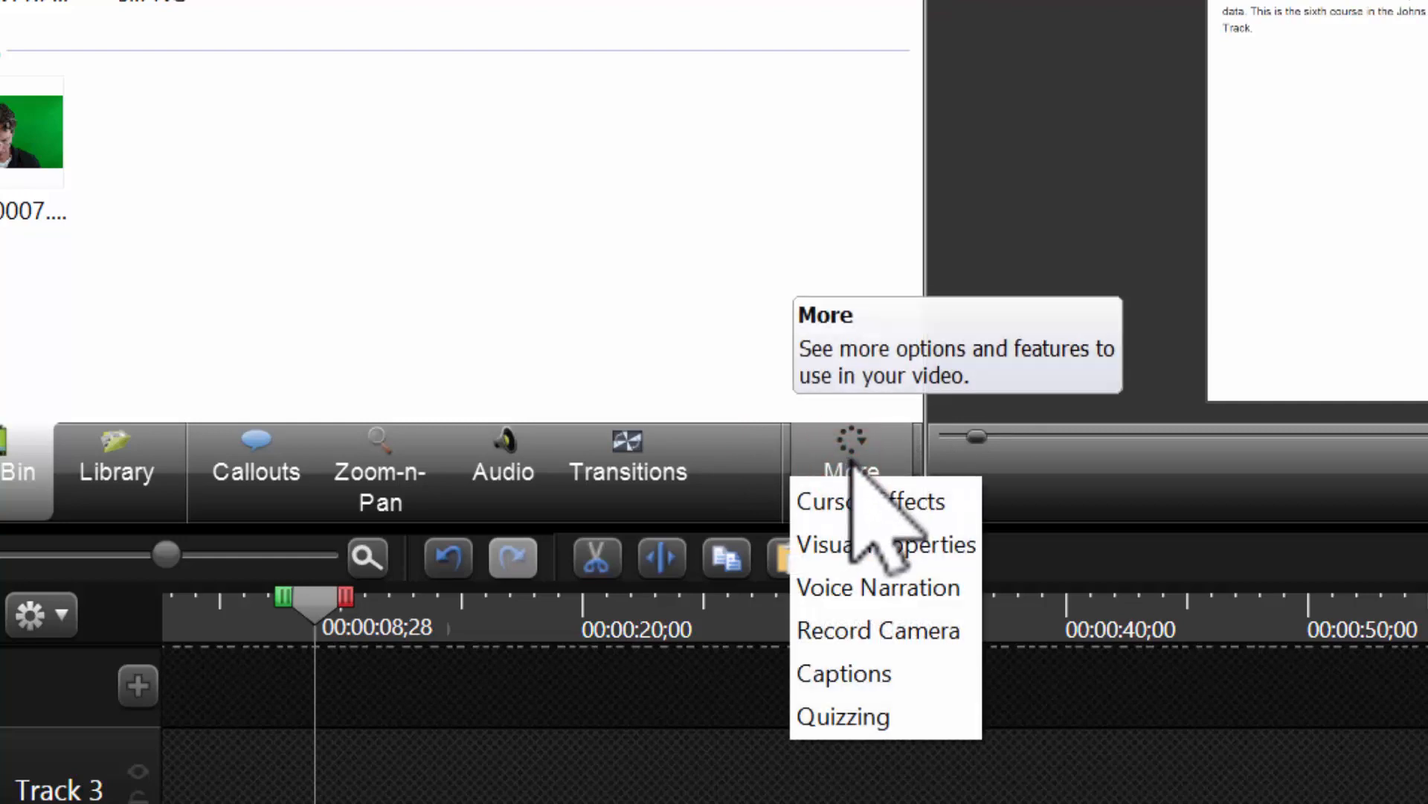
click(893, 545)
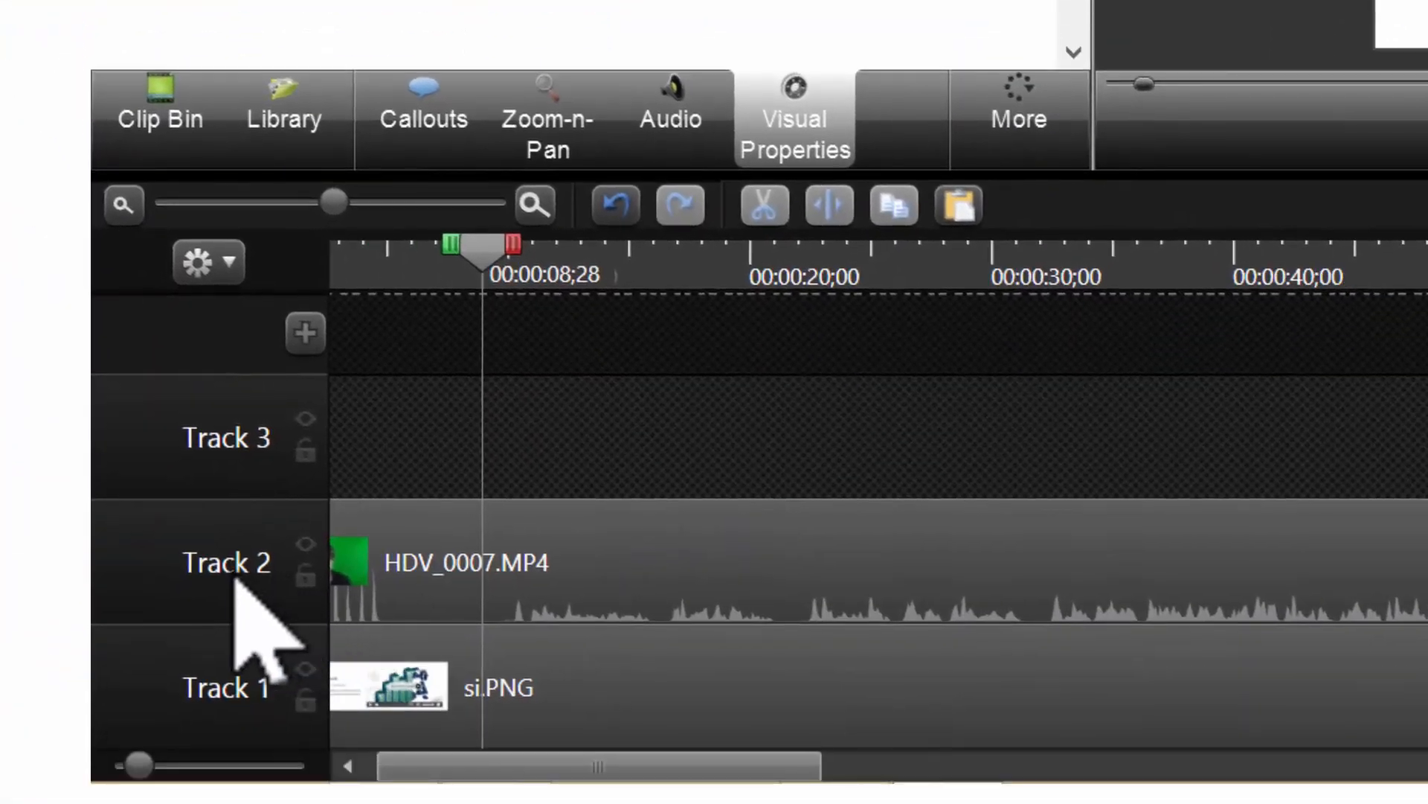
Select the HDV_0007.MP4 presenter clip on Track 2.
click(220, 800)
click(579, 789)
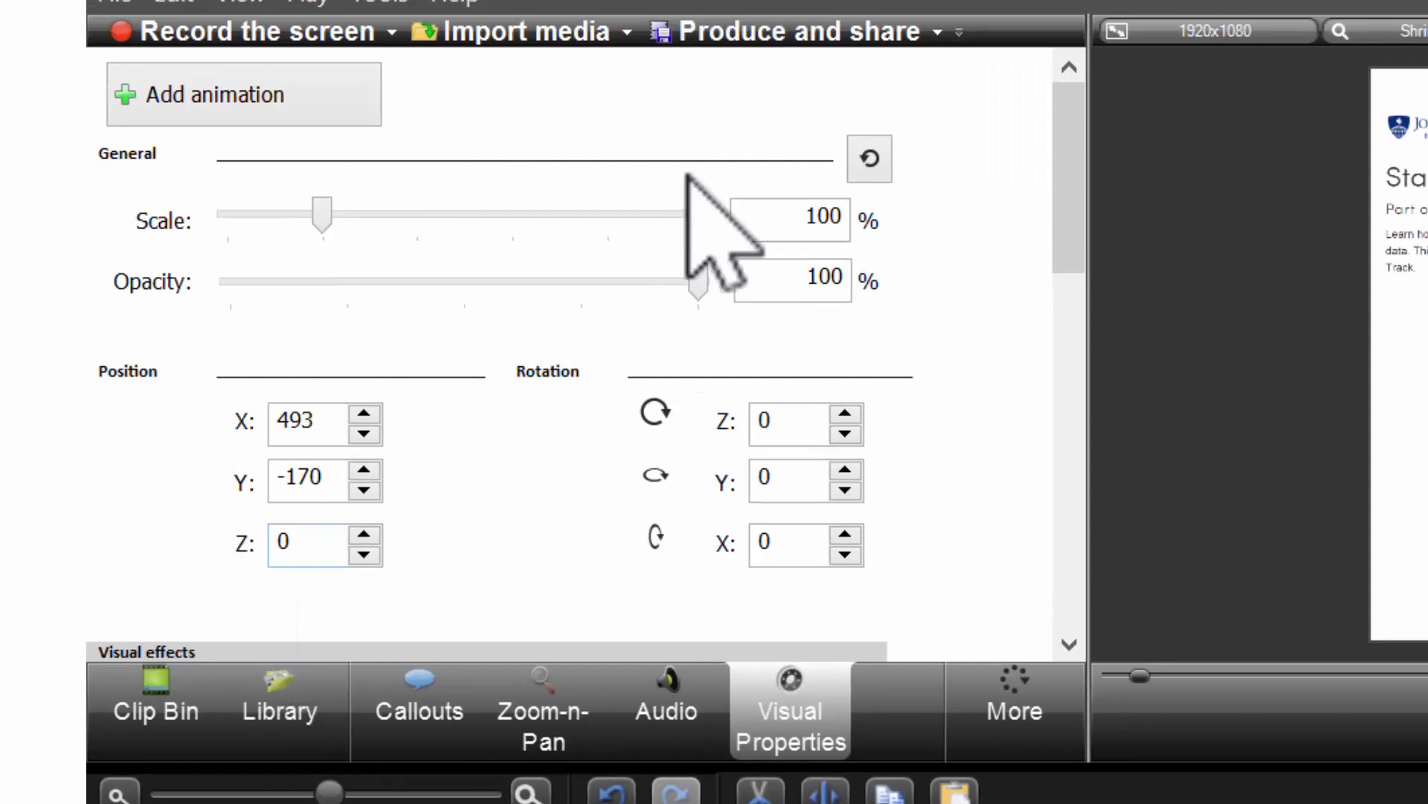
drag(1067, 235, 1064, 368)
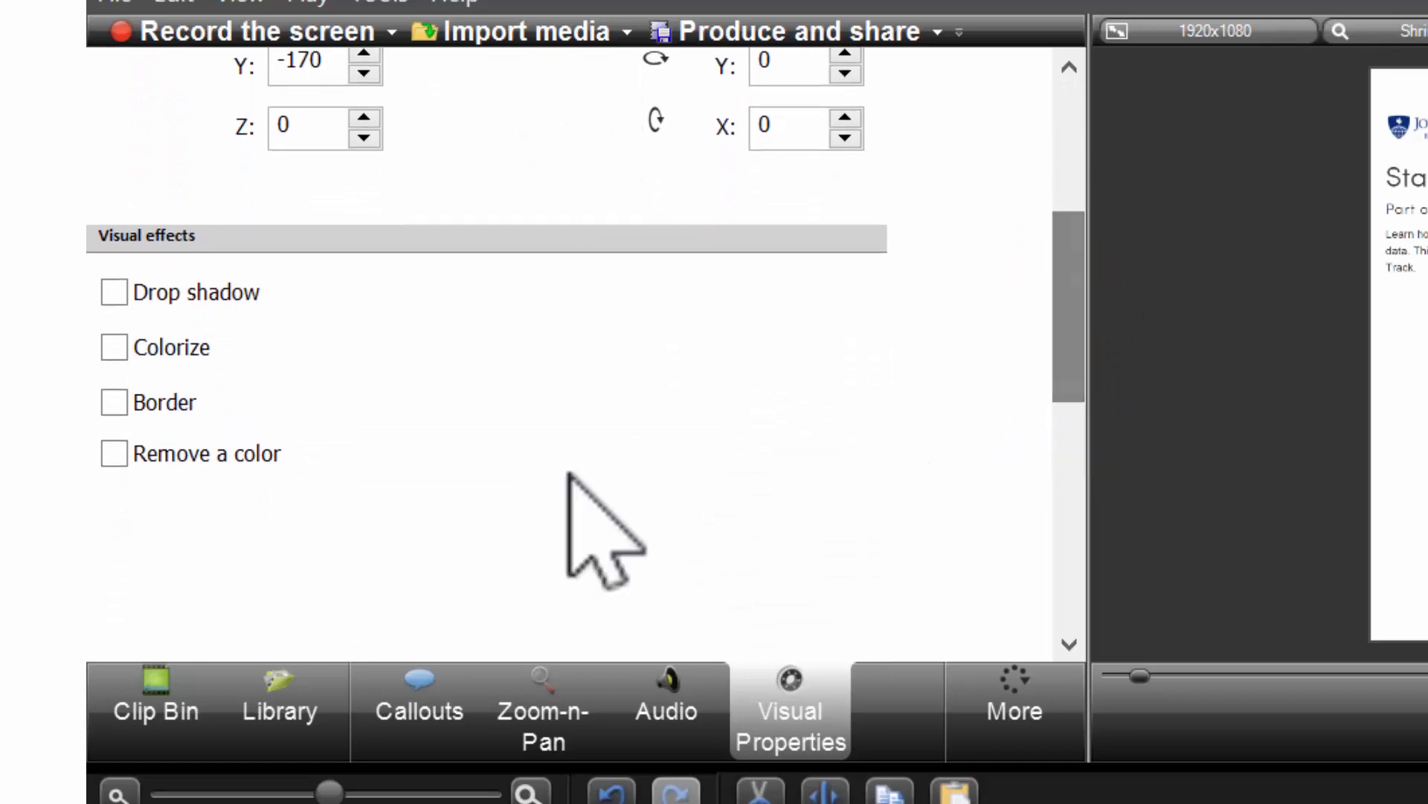
Check Remove a color and choose Select Color from the Color dropdown.
click(115, 453)
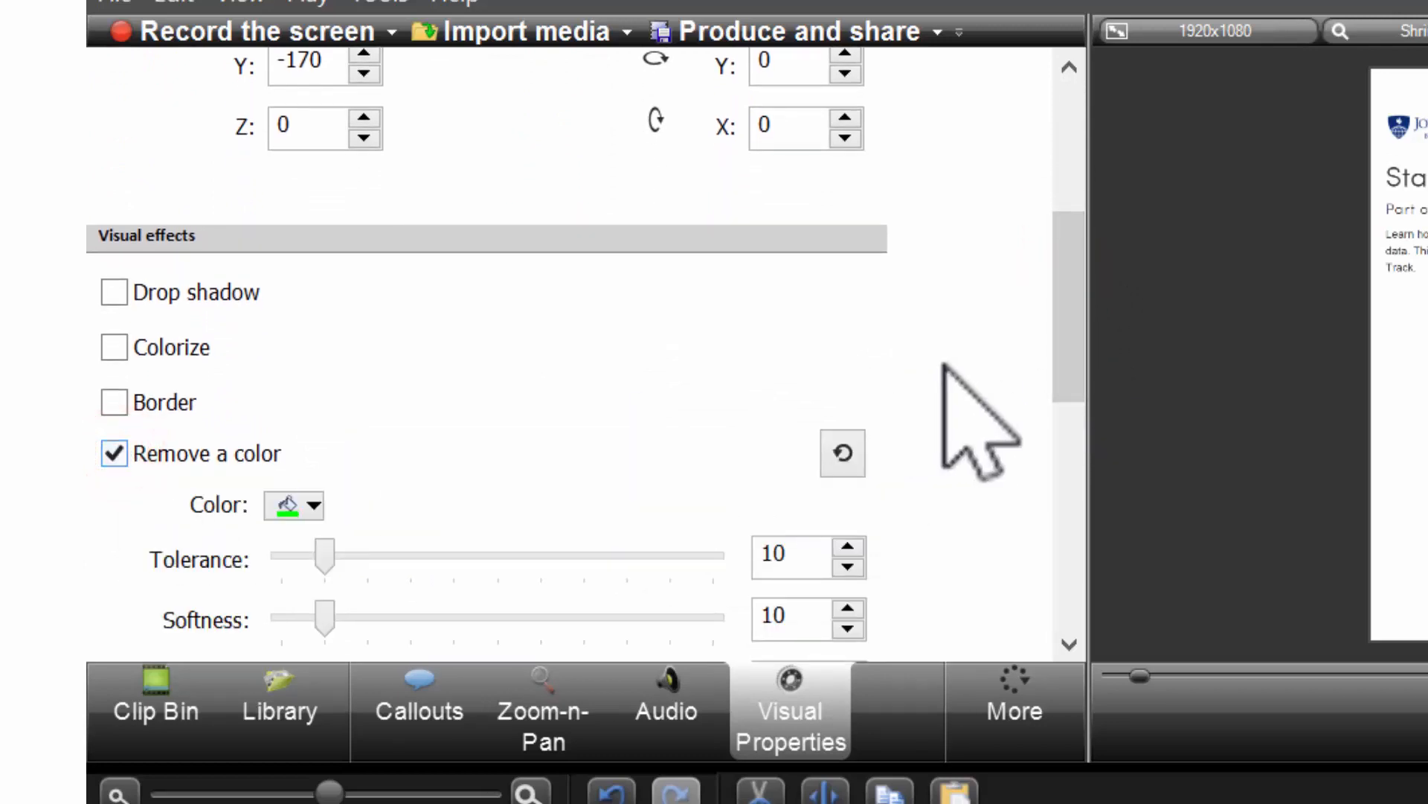
drag(1058, 339, 1034, 430)
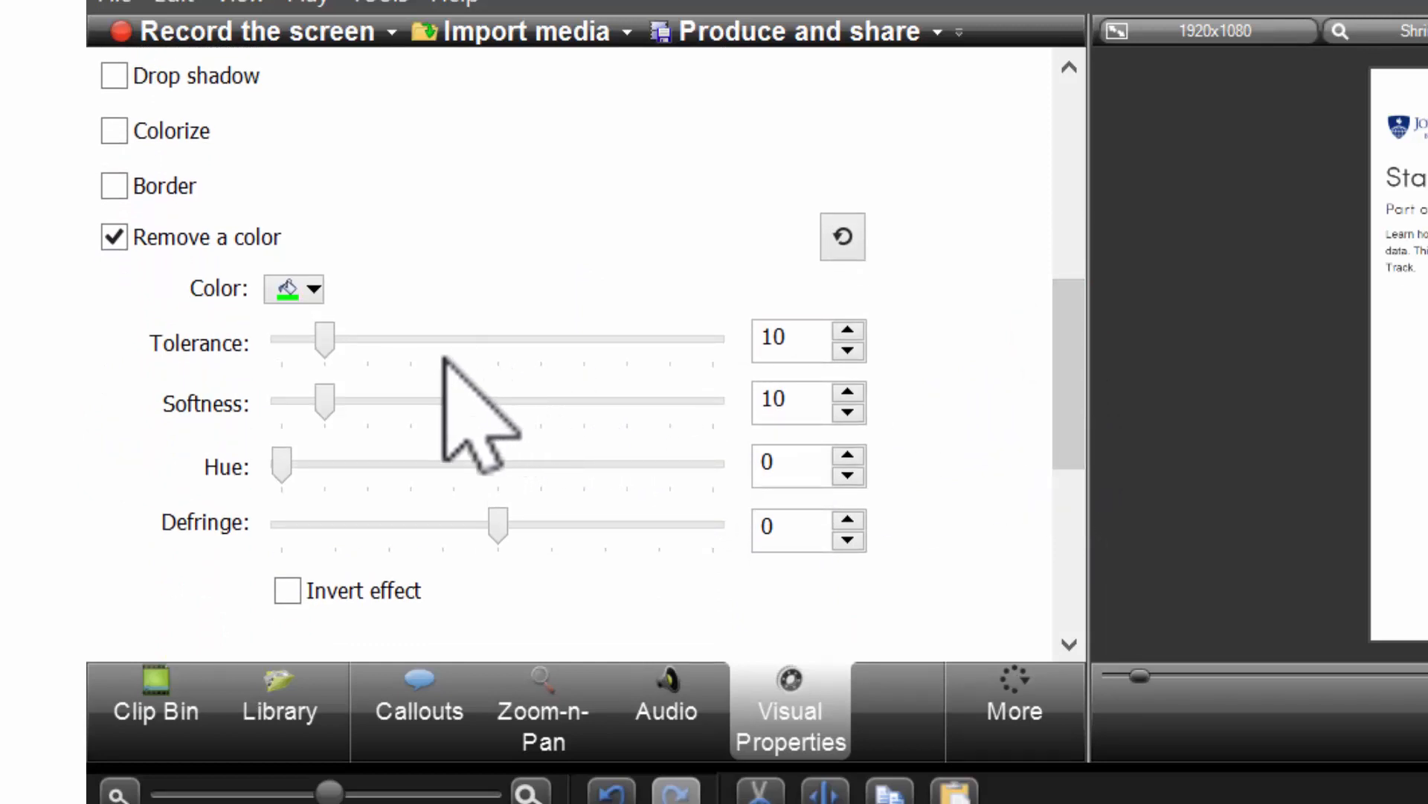
click(309, 292)
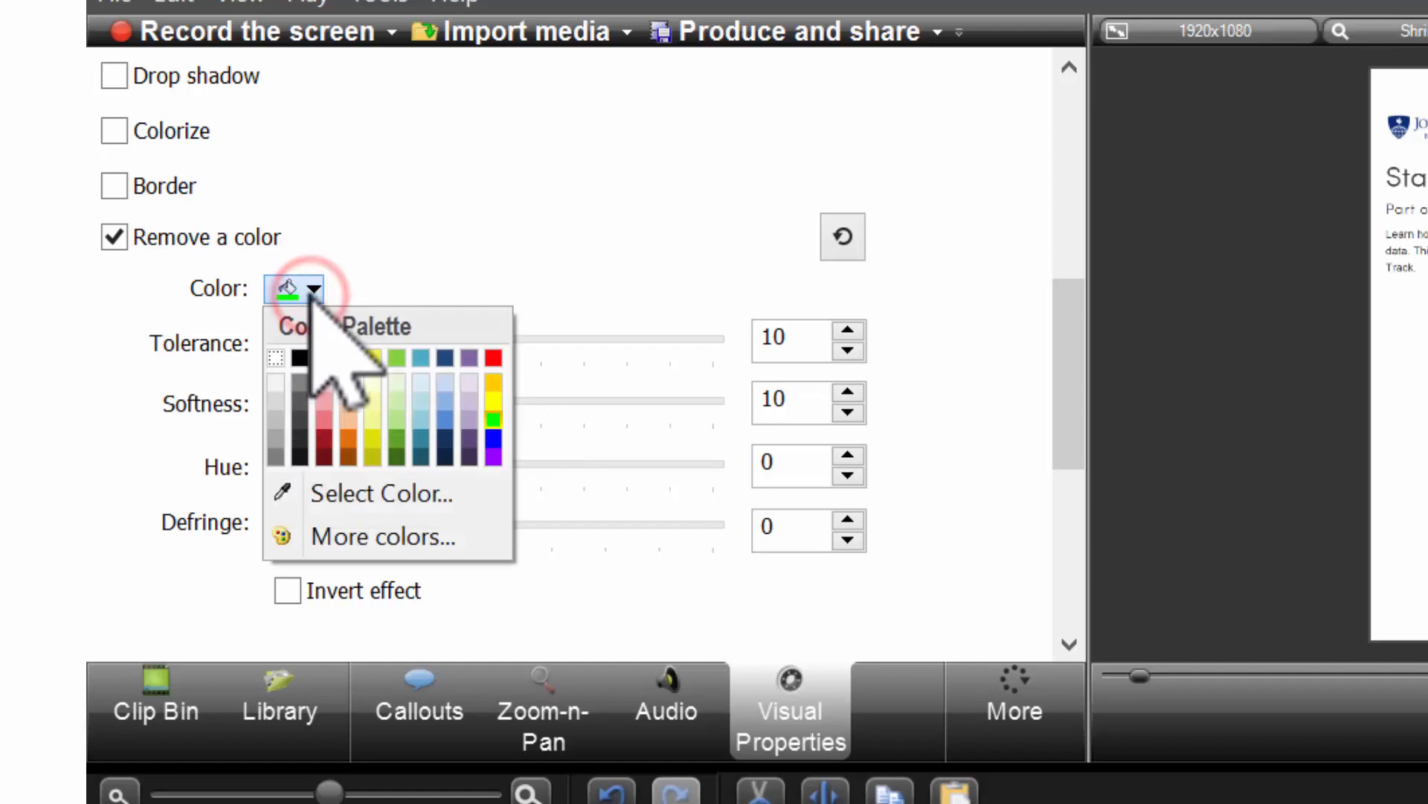
click(391, 491)
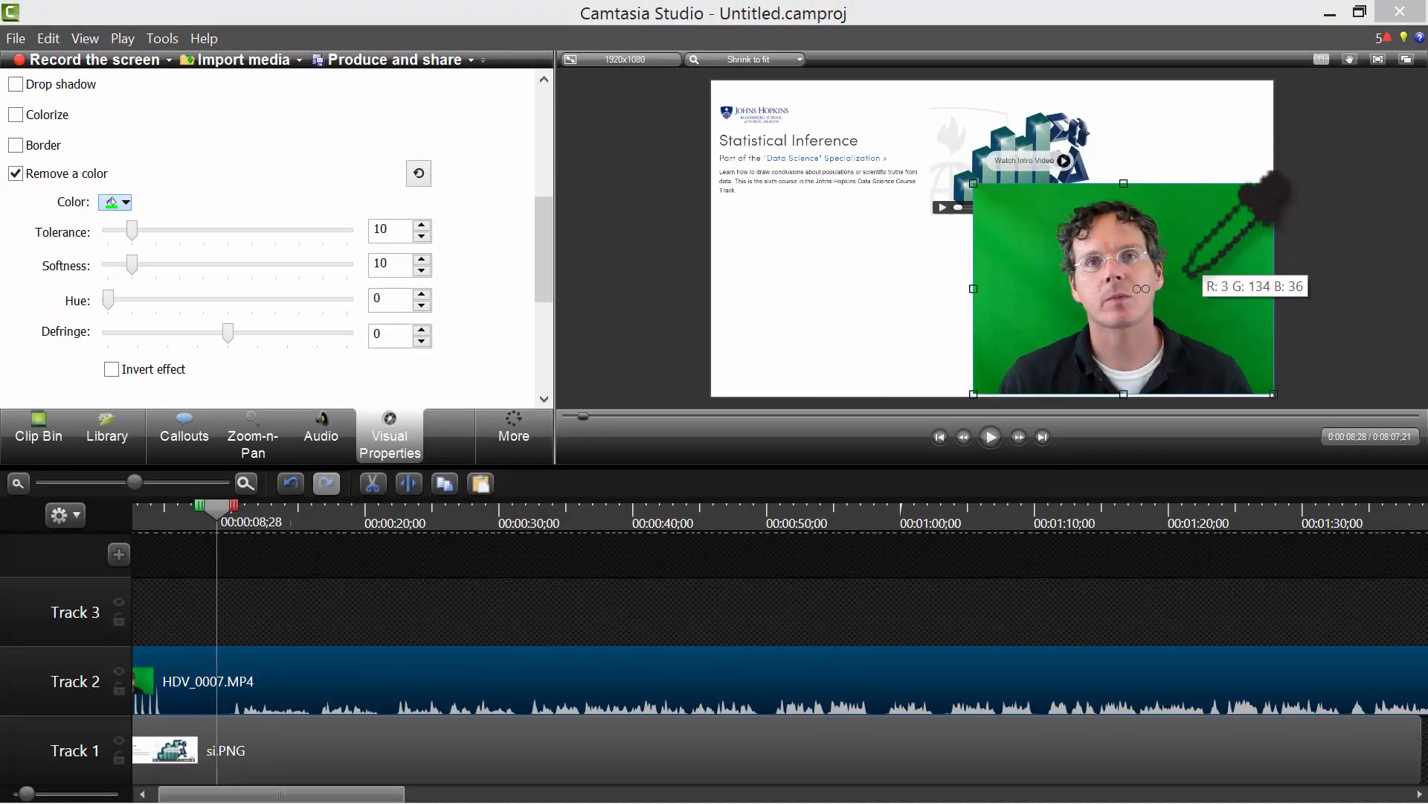
Sample the green screen with the eyedropper, set Tolerance to 15, and scrub to check the key.
click(1150, 313)
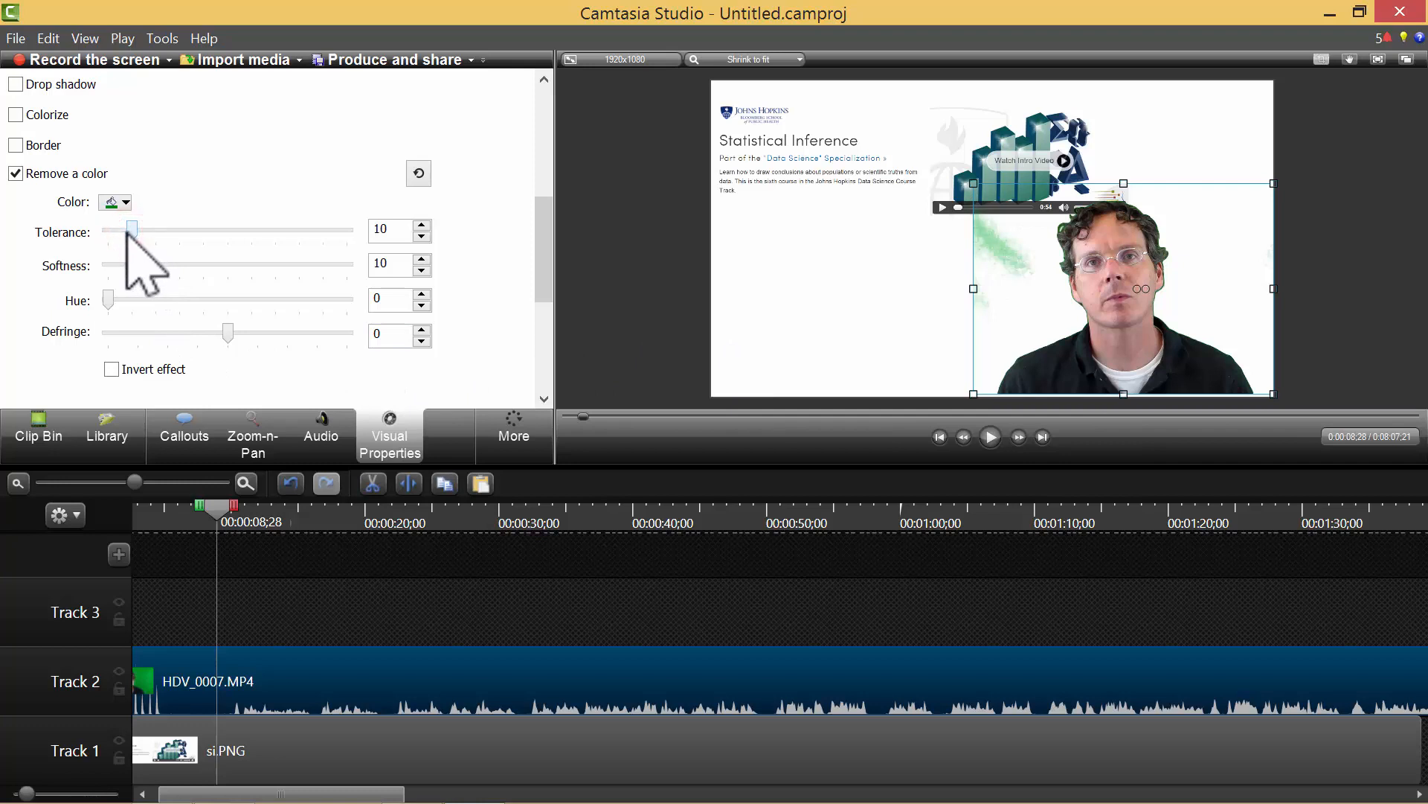
mouse_move(127, 236)
mouse_down()
mouse_move(109, 239)
mouse_move(148, 239)
mouse_move(88, 245)
mouse_move(138, 248)
mouse_up()
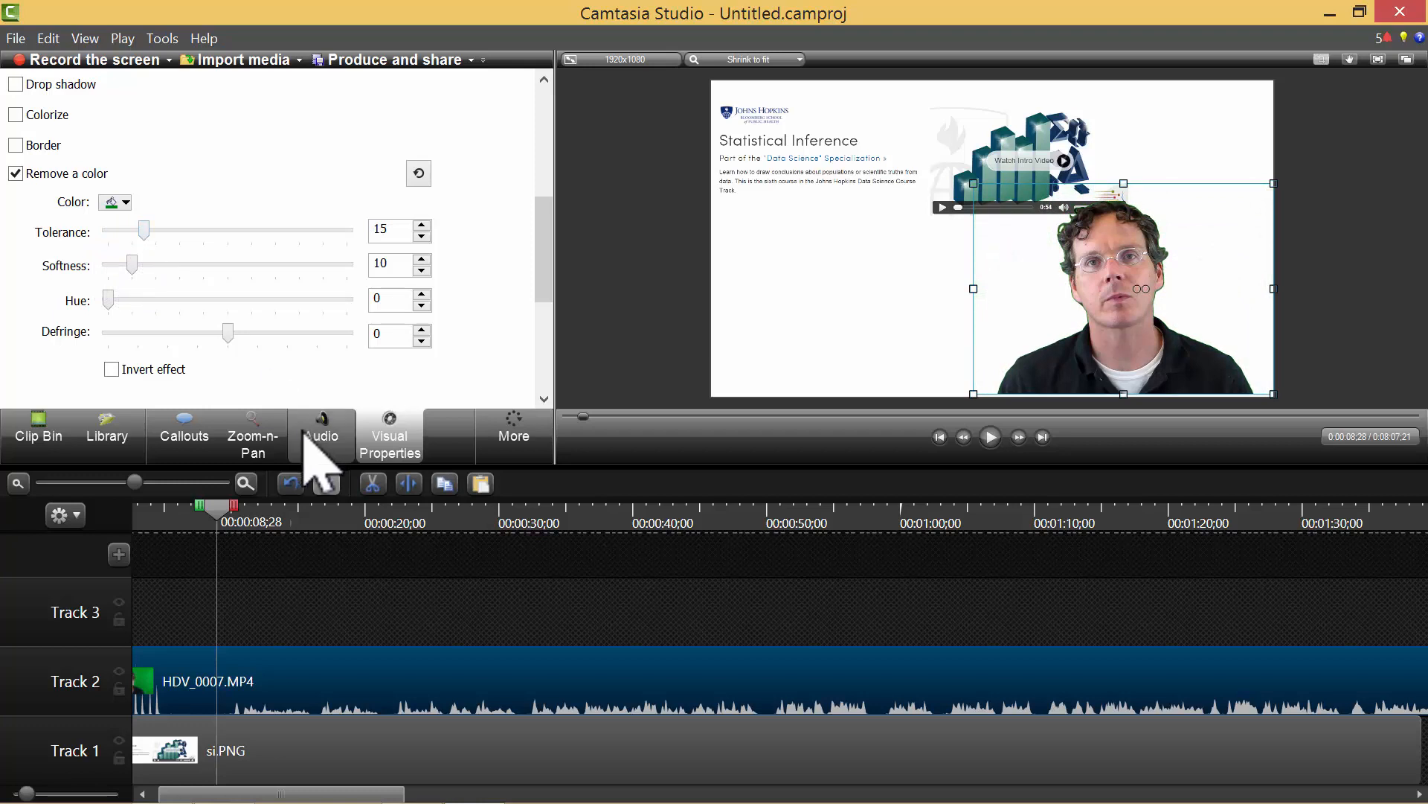
drag(218, 510, 476, 512)
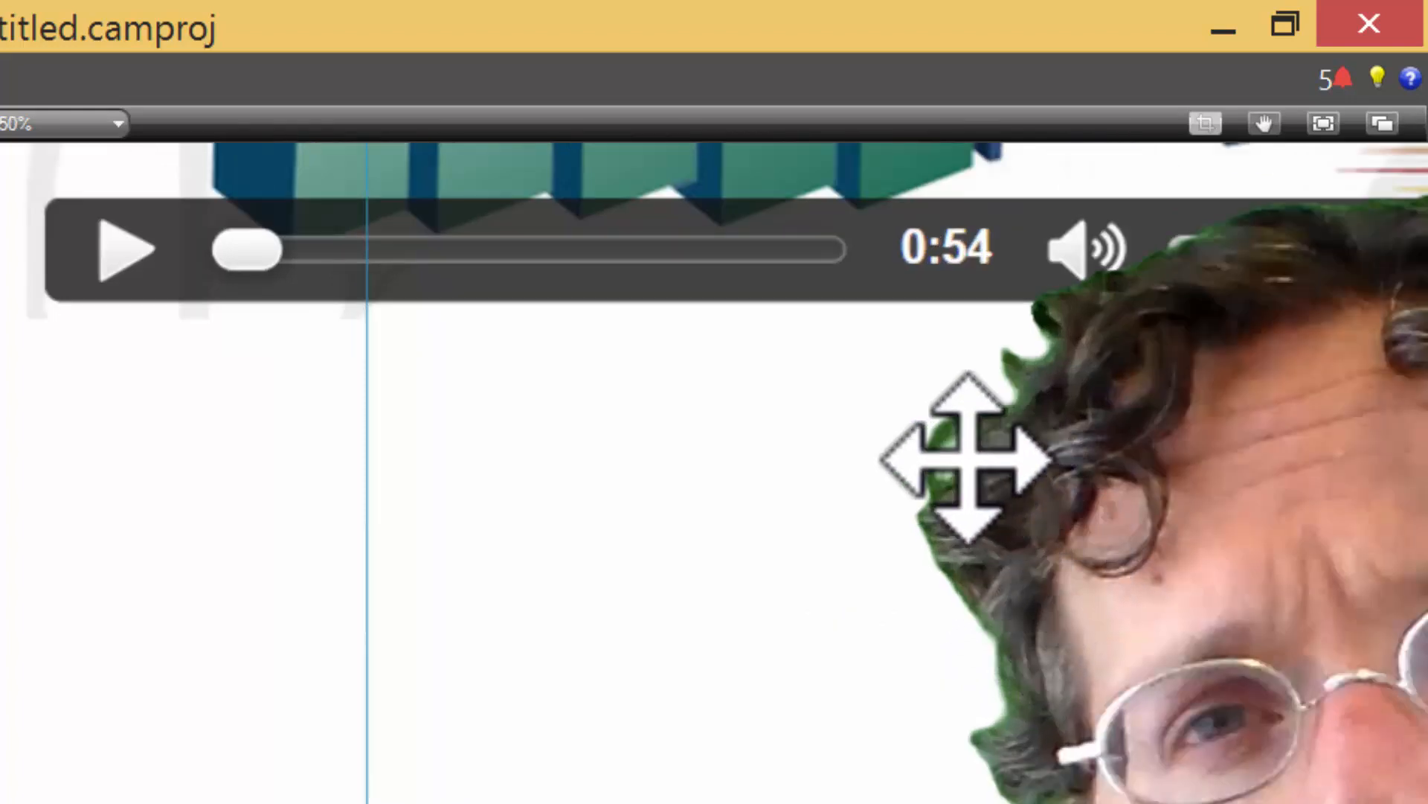
Zoom the canvas to 50% and reselect the HDV_0007.MP4 clip on Track 2.
scroll(946, 504, up, 1)
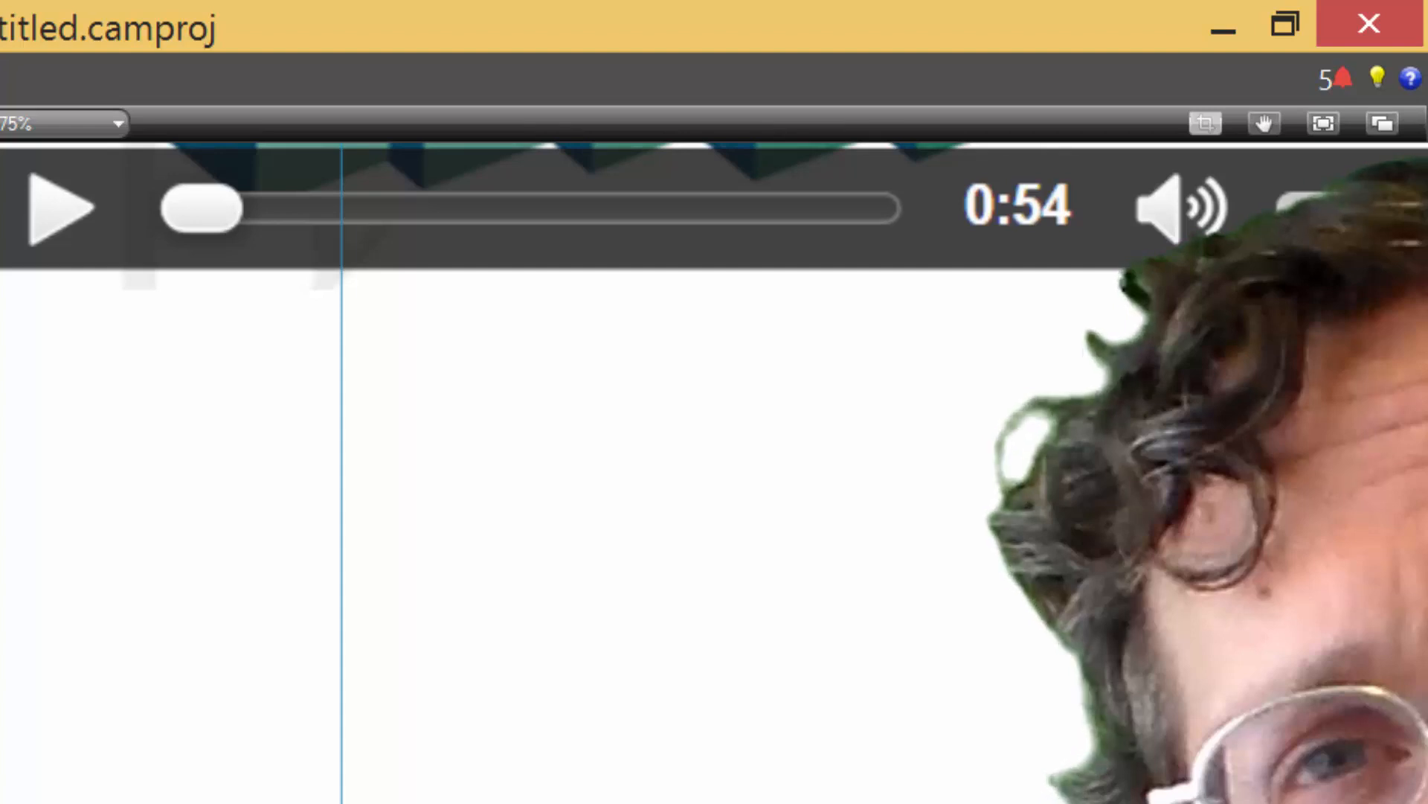
scroll(102, 519, down, 2)
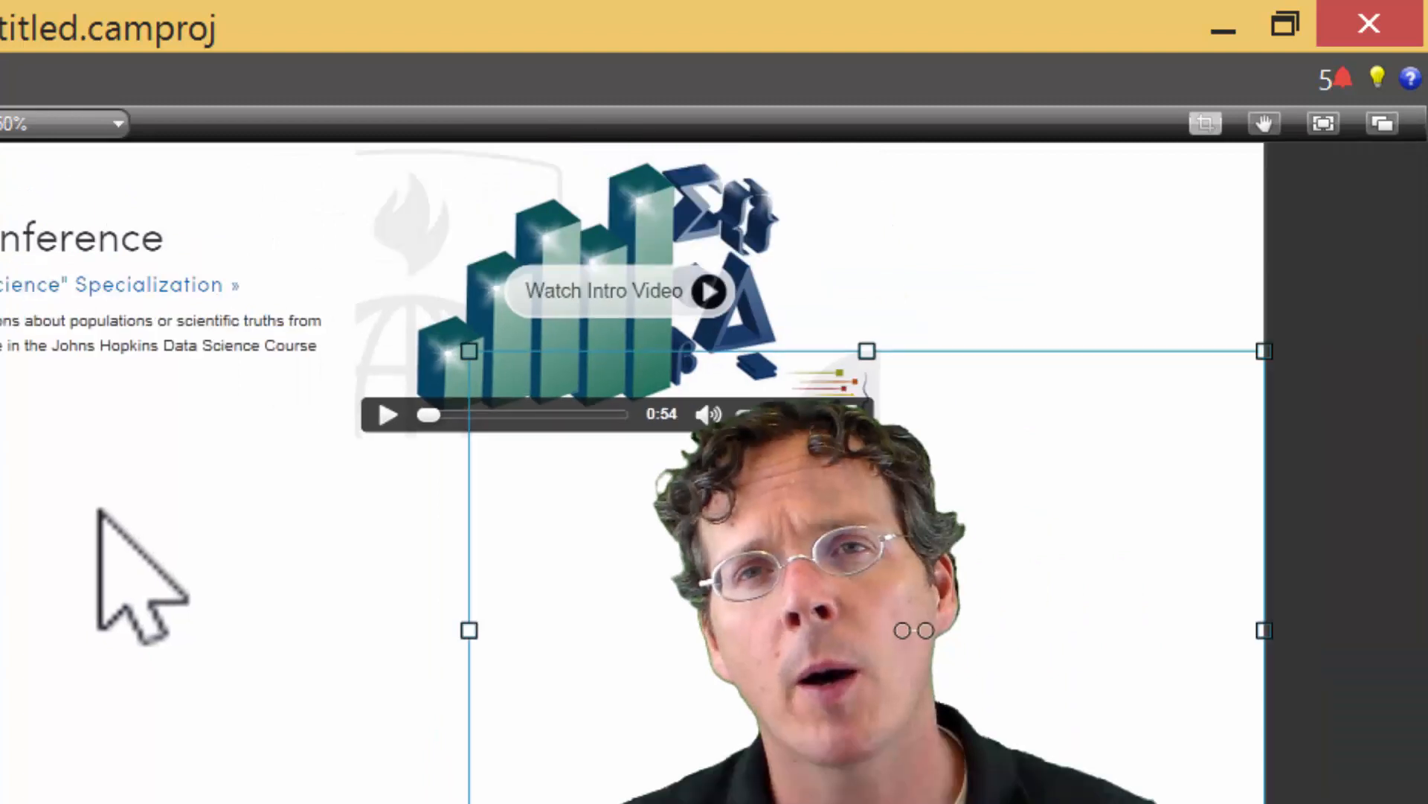
click(136, 632)
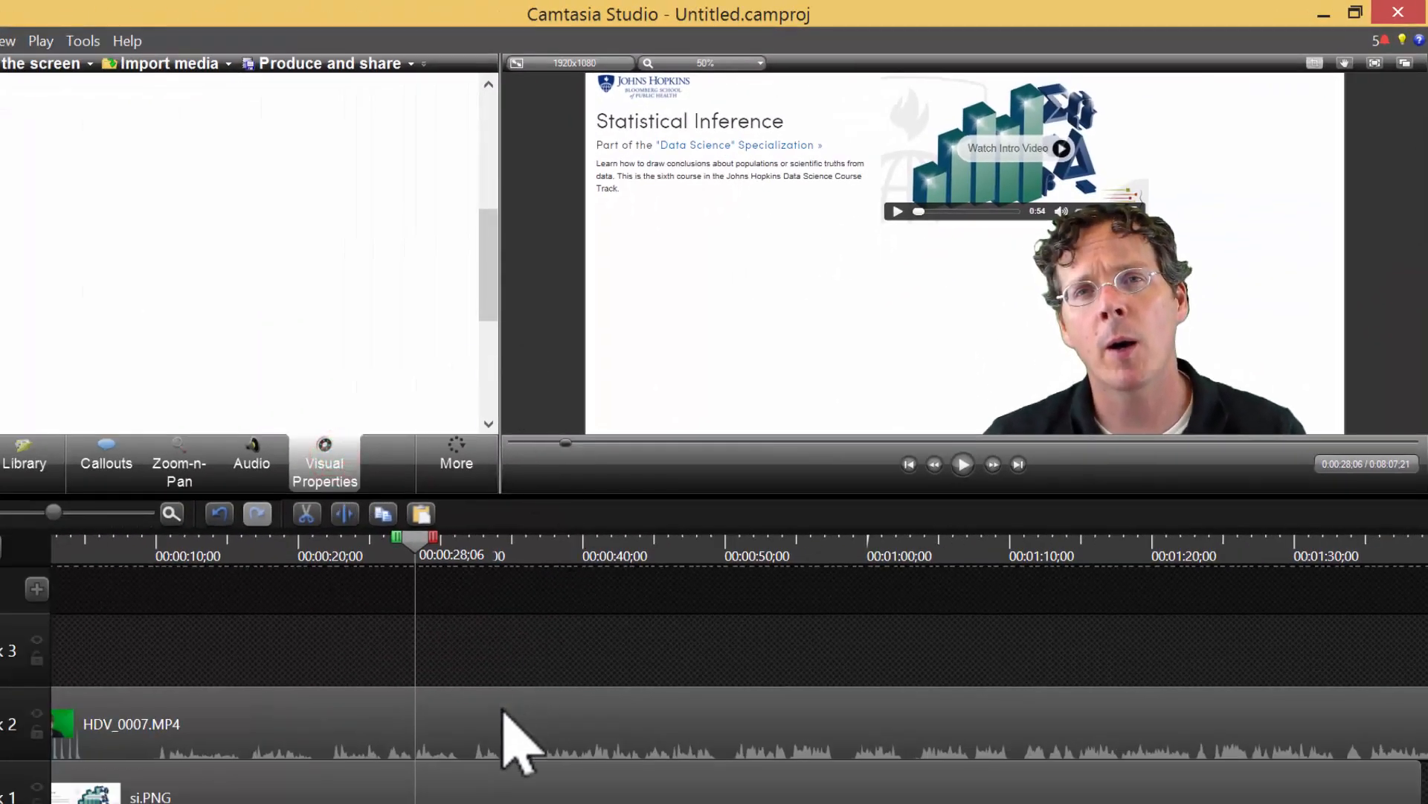
click(502, 710)
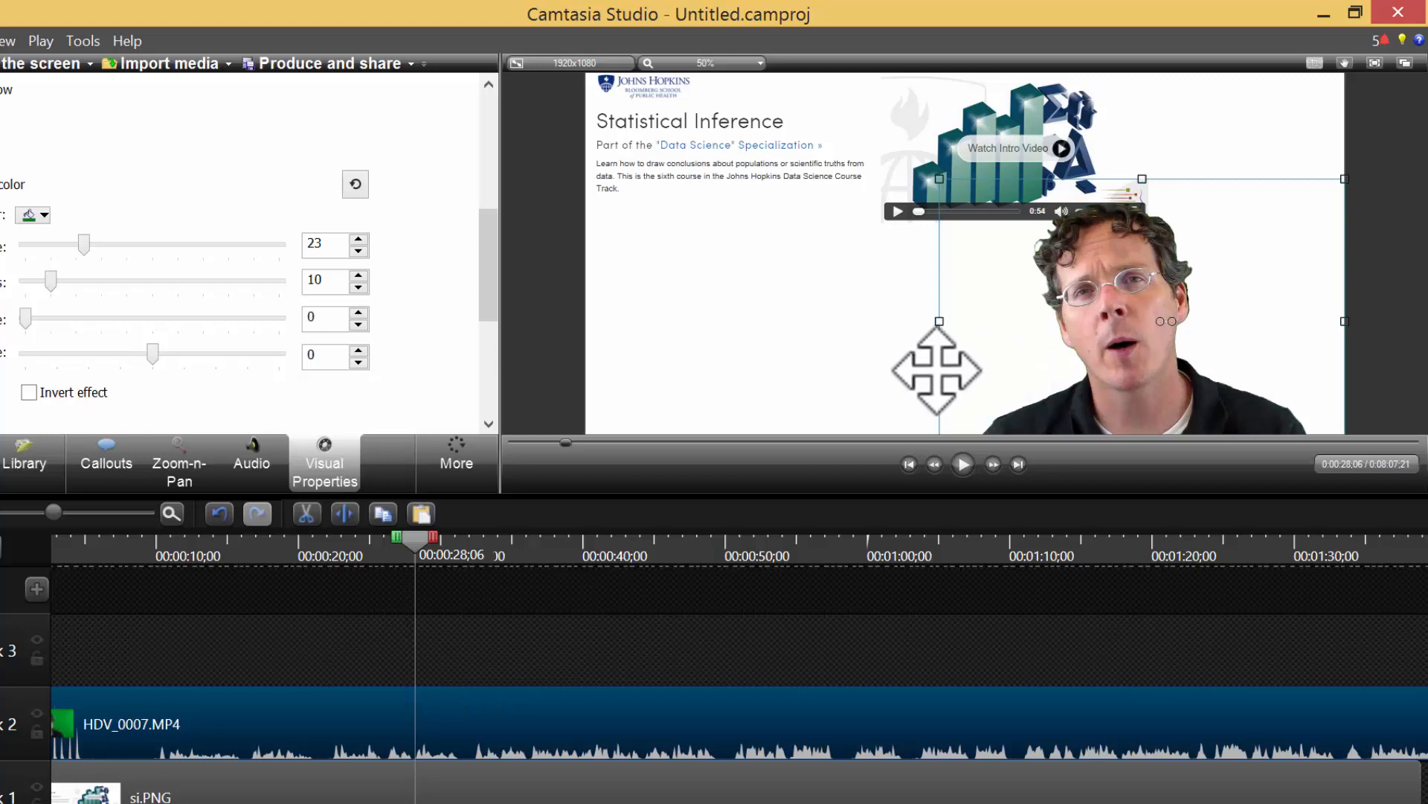
scroll(741, 371, down, 3)
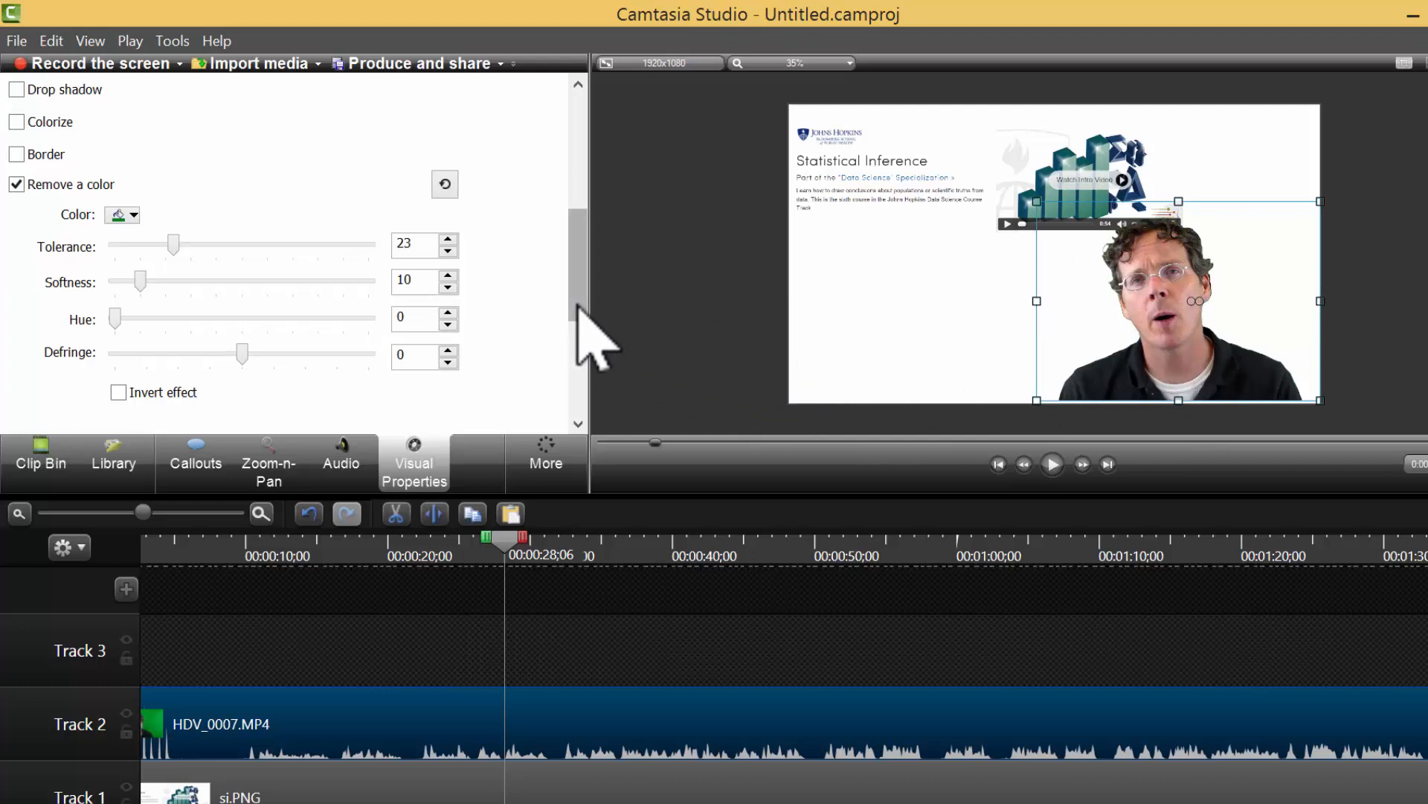
drag(578, 305, 520, 283)
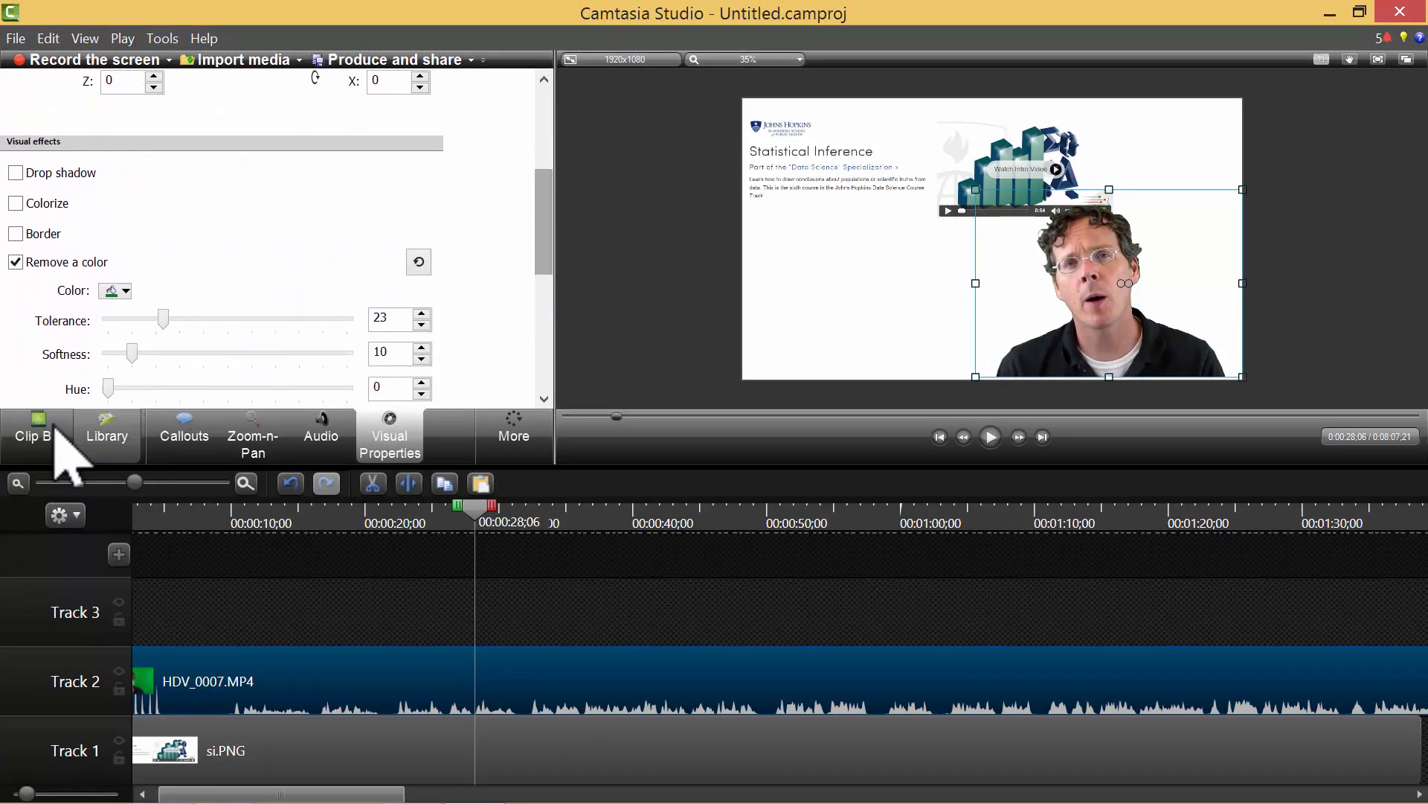
Drag si.PNG from the Clip Bin onto Track 3.
click(57, 433)
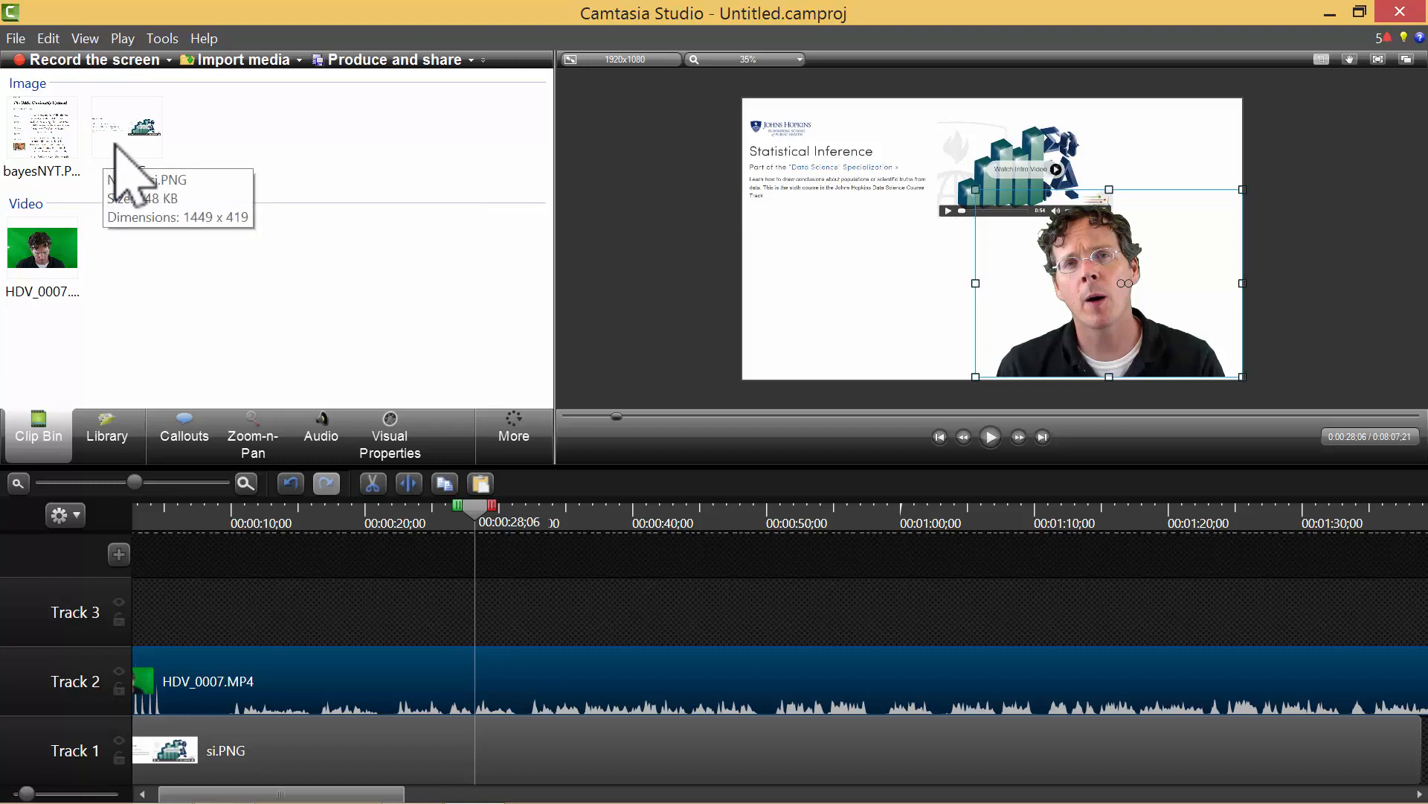
drag(119, 138, 813, 303)
drag(64, 175, 494, 616)
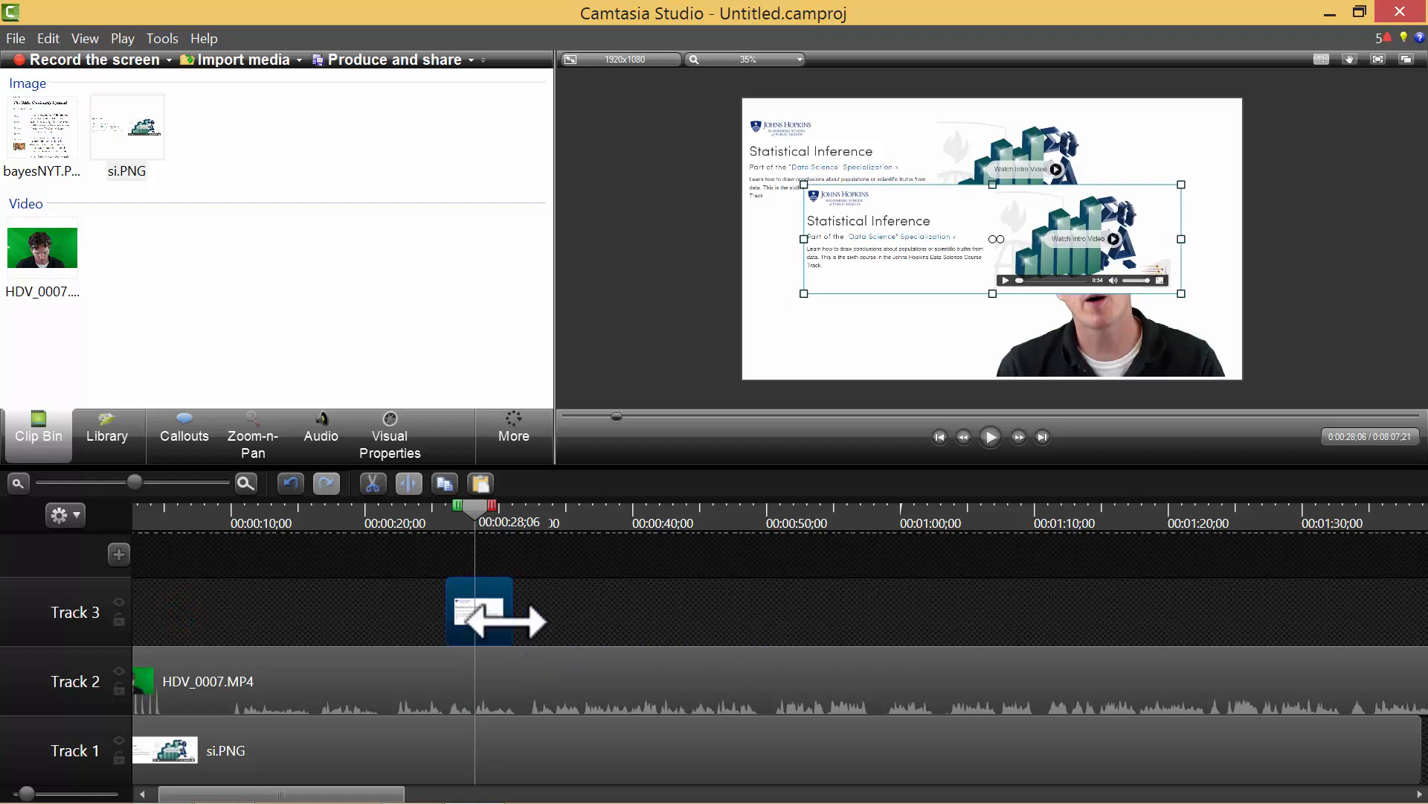
Move the si.PNG copy down-left and shrink it into a lower-left inset with crop mode.
drag(915, 290, 851, 290)
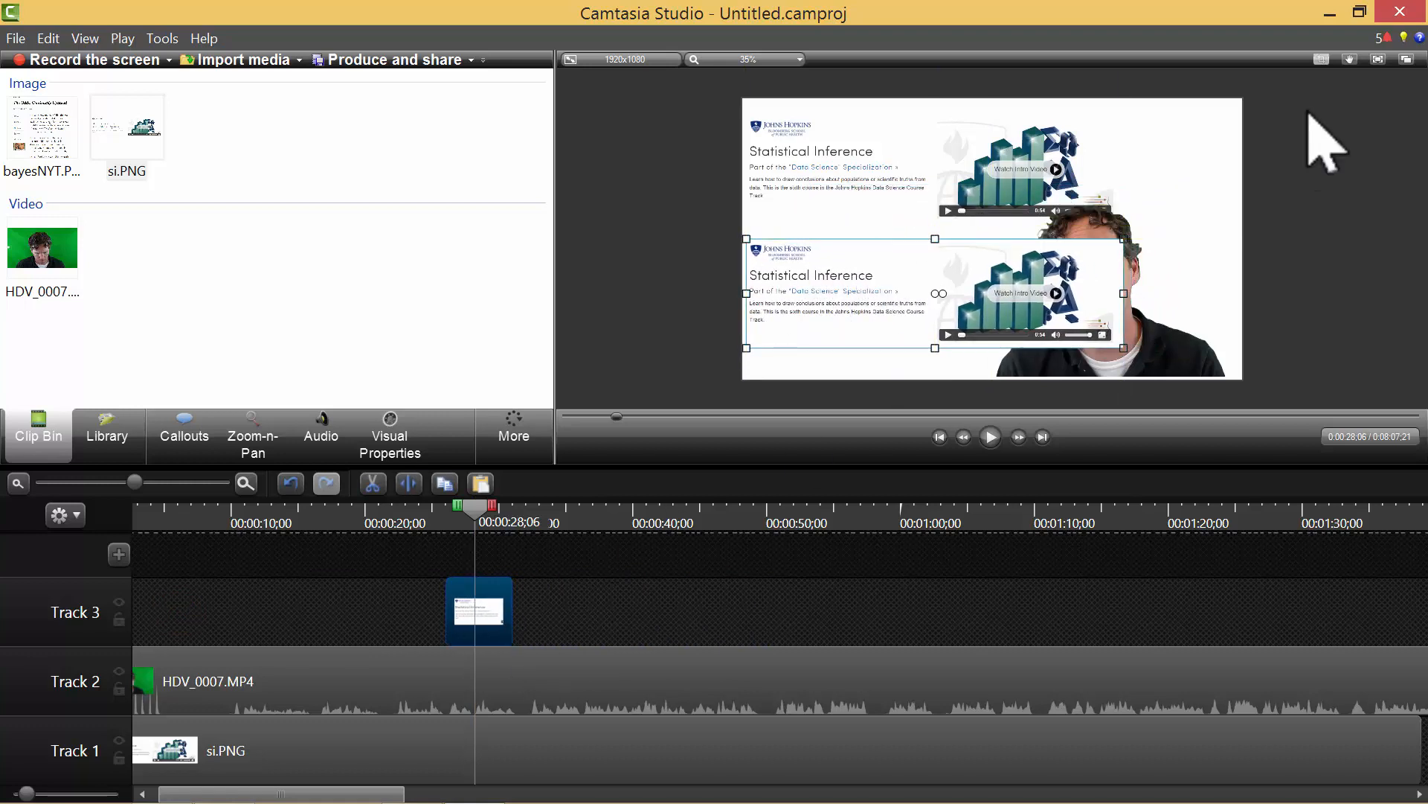
click(1321, 52)
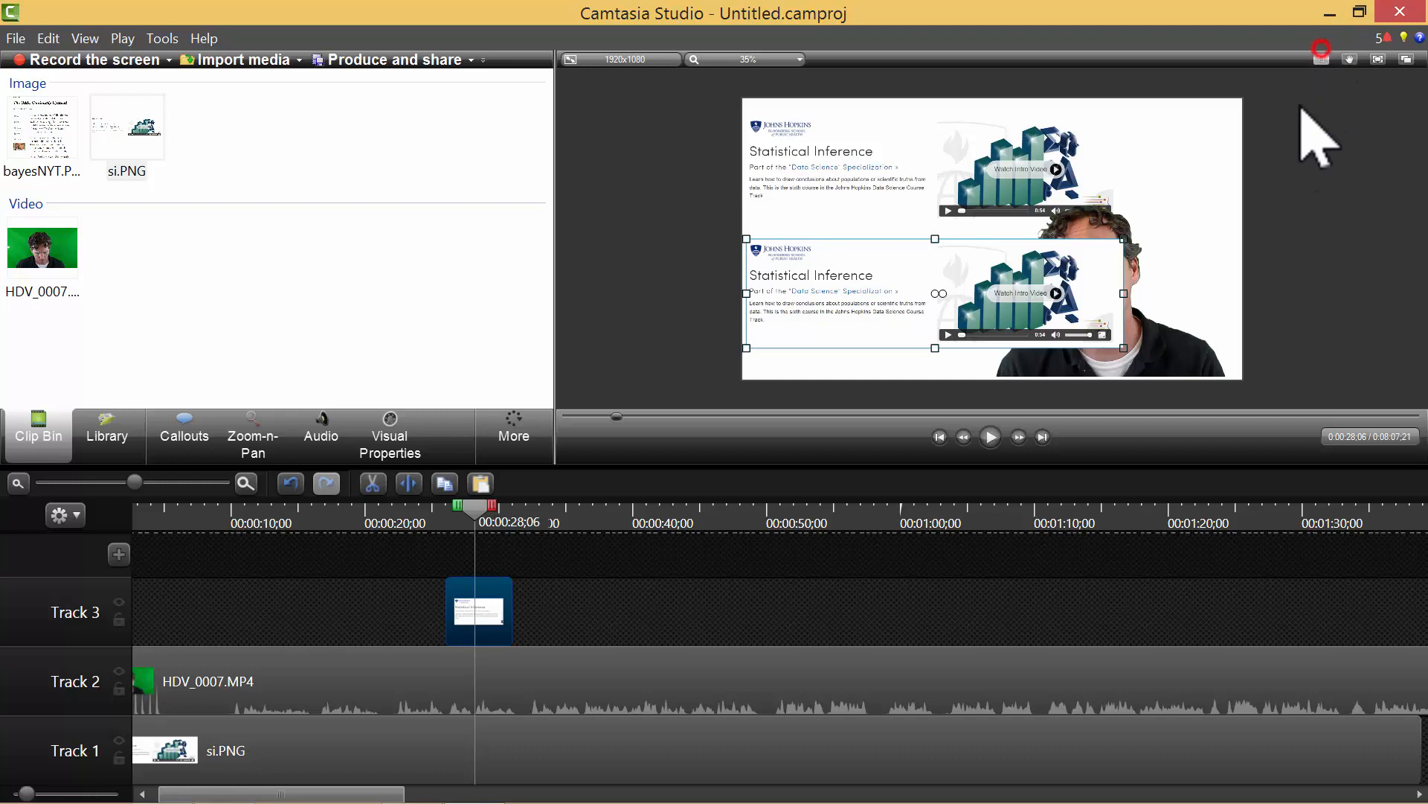
click(1321, 59)
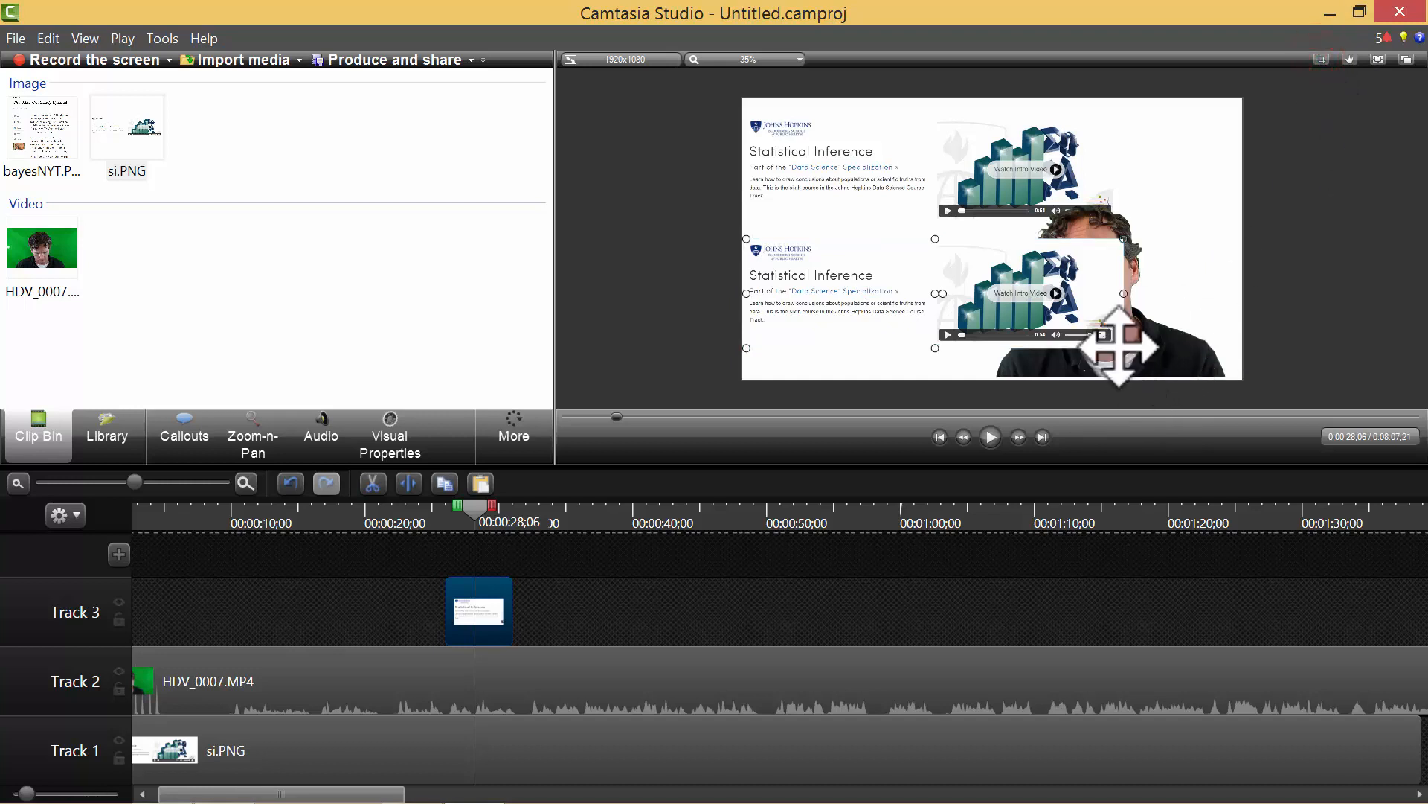
drag(1124, 347, 1062, 329)
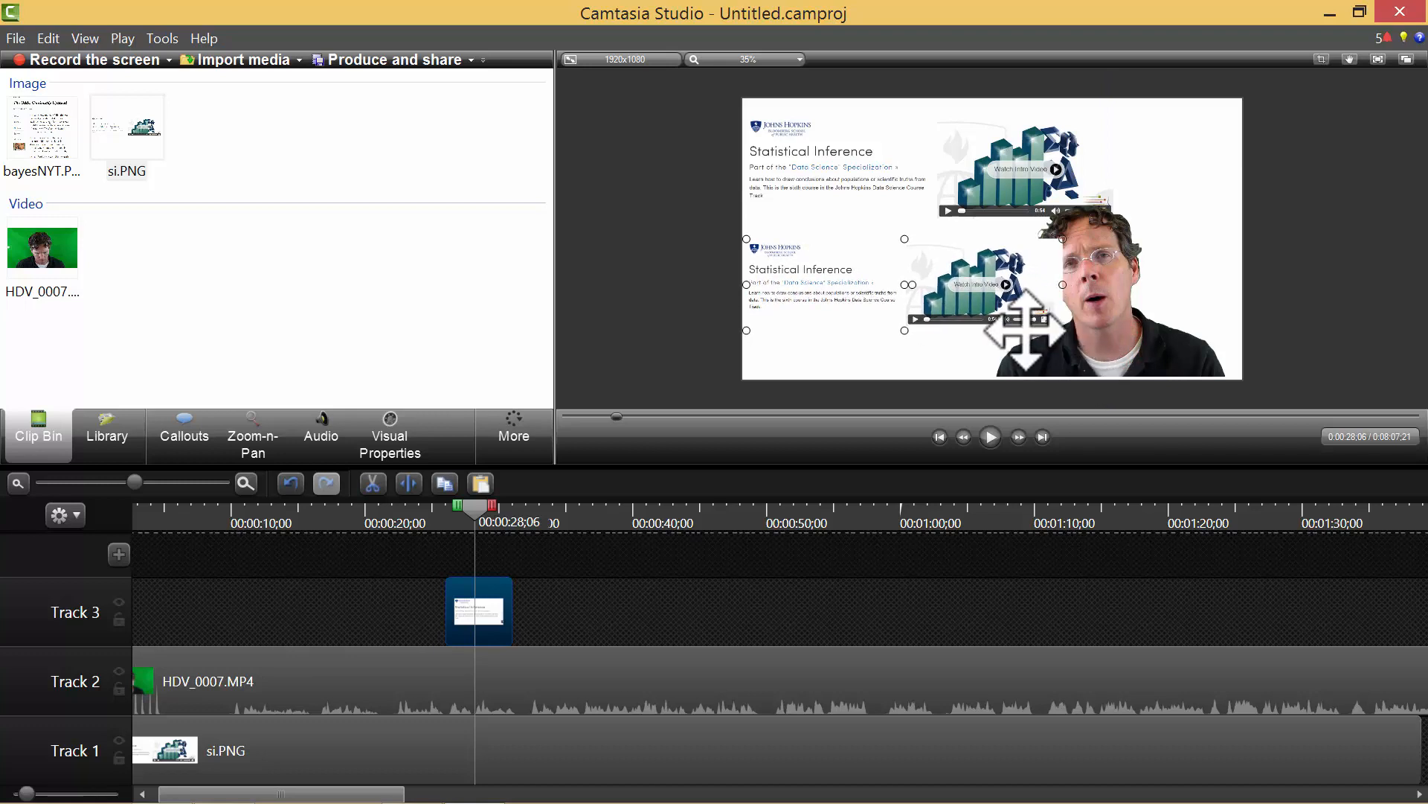
Enable Remove a color on the Track 3 inset, sample its key colour from the preview, then deselect.
click(390, 443)
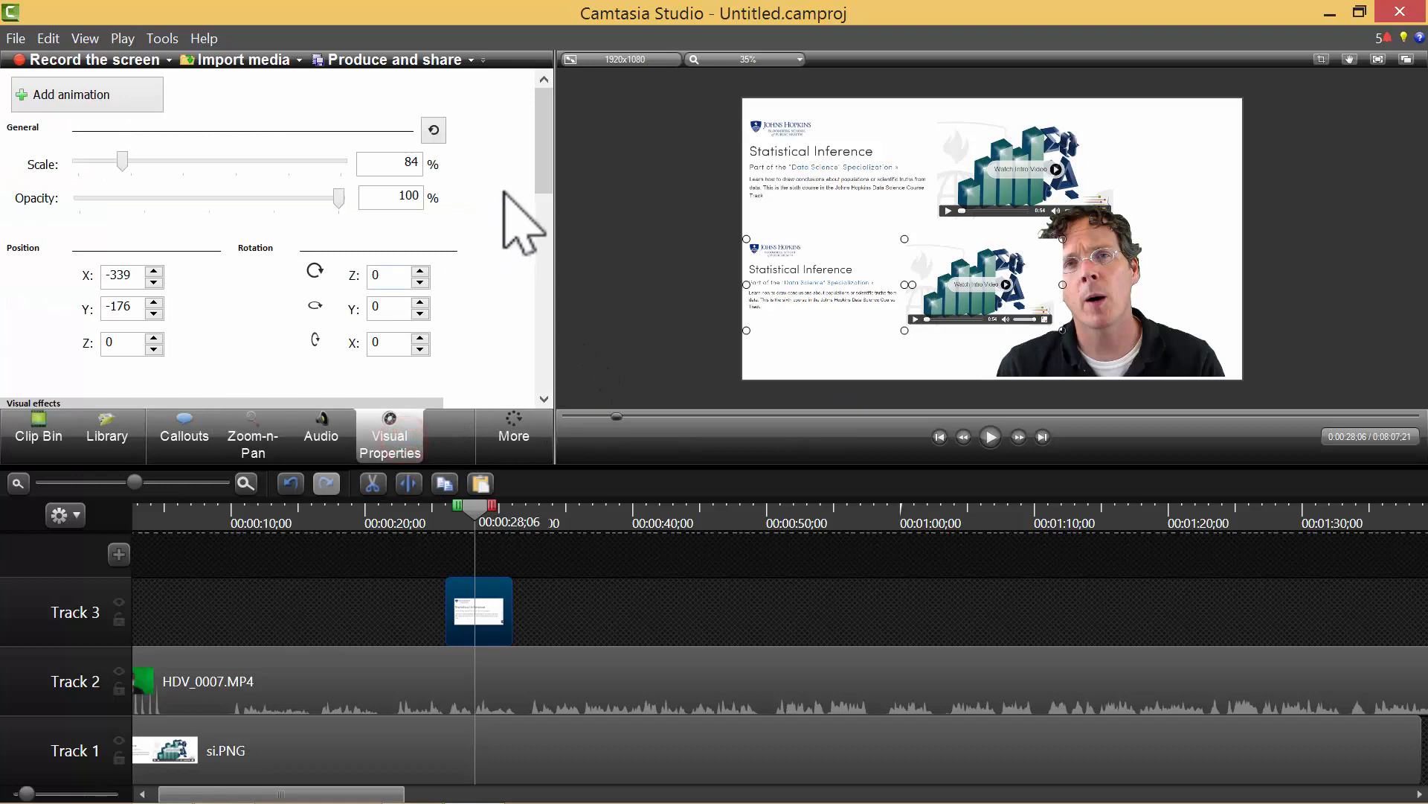
drag(542, 171, 500, 280)
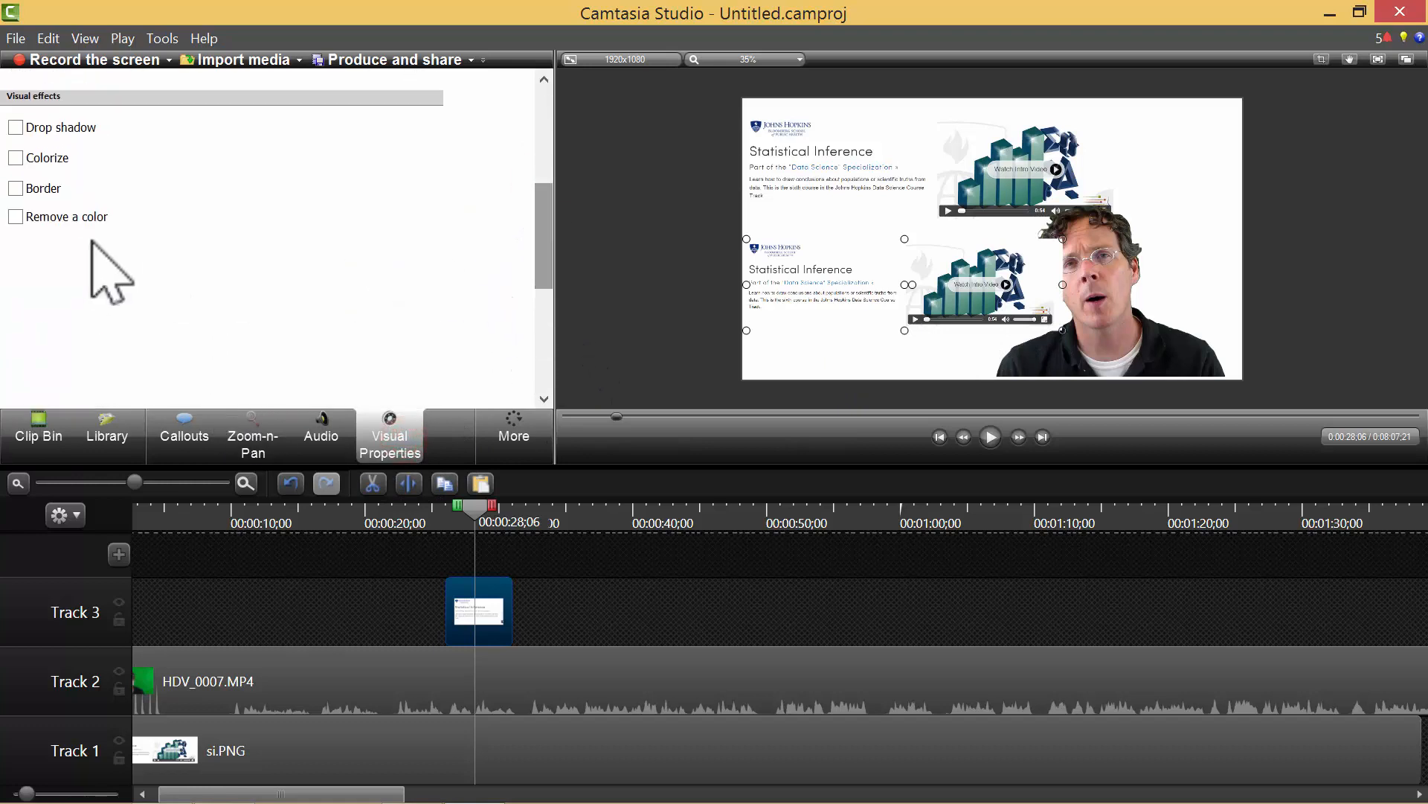
click(93, 218)
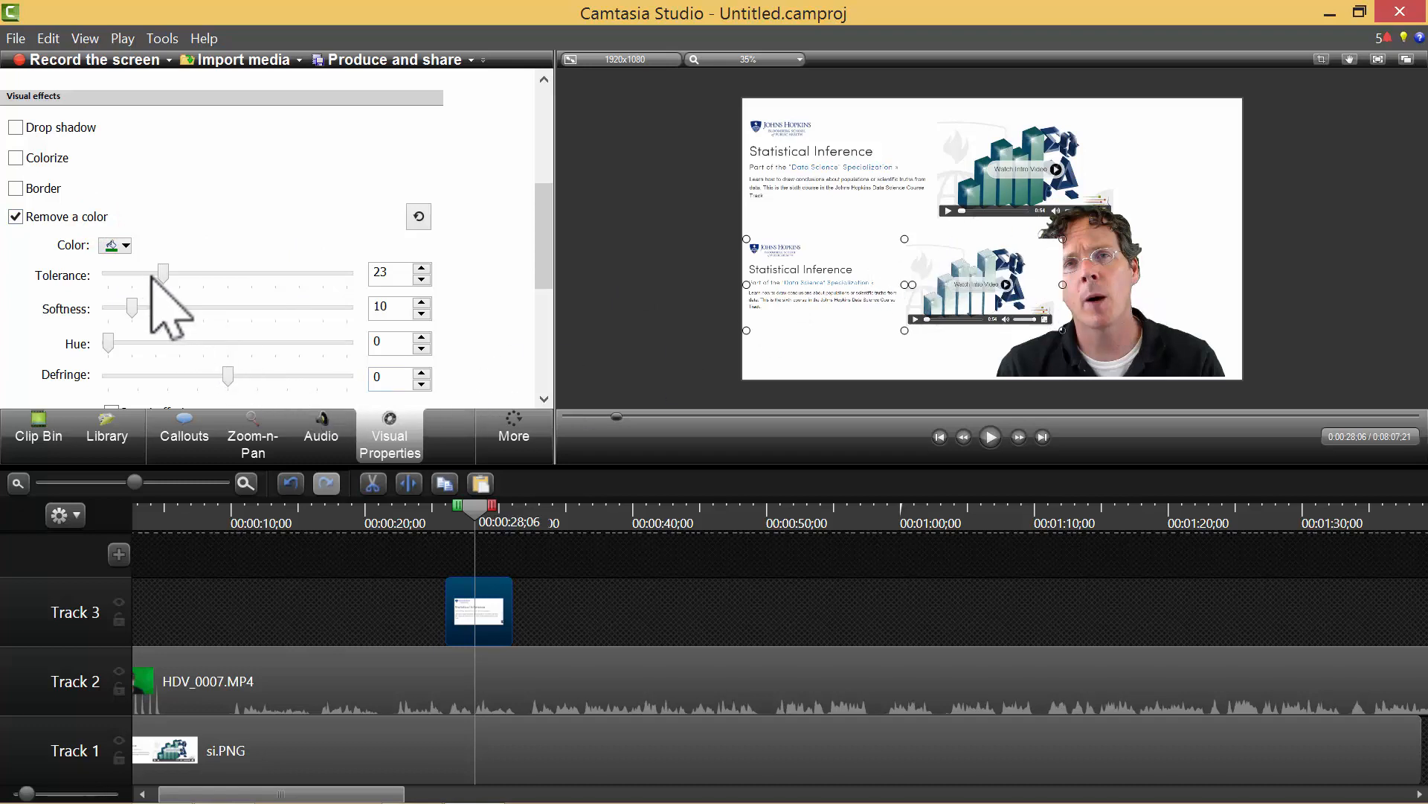
click(113, 245)
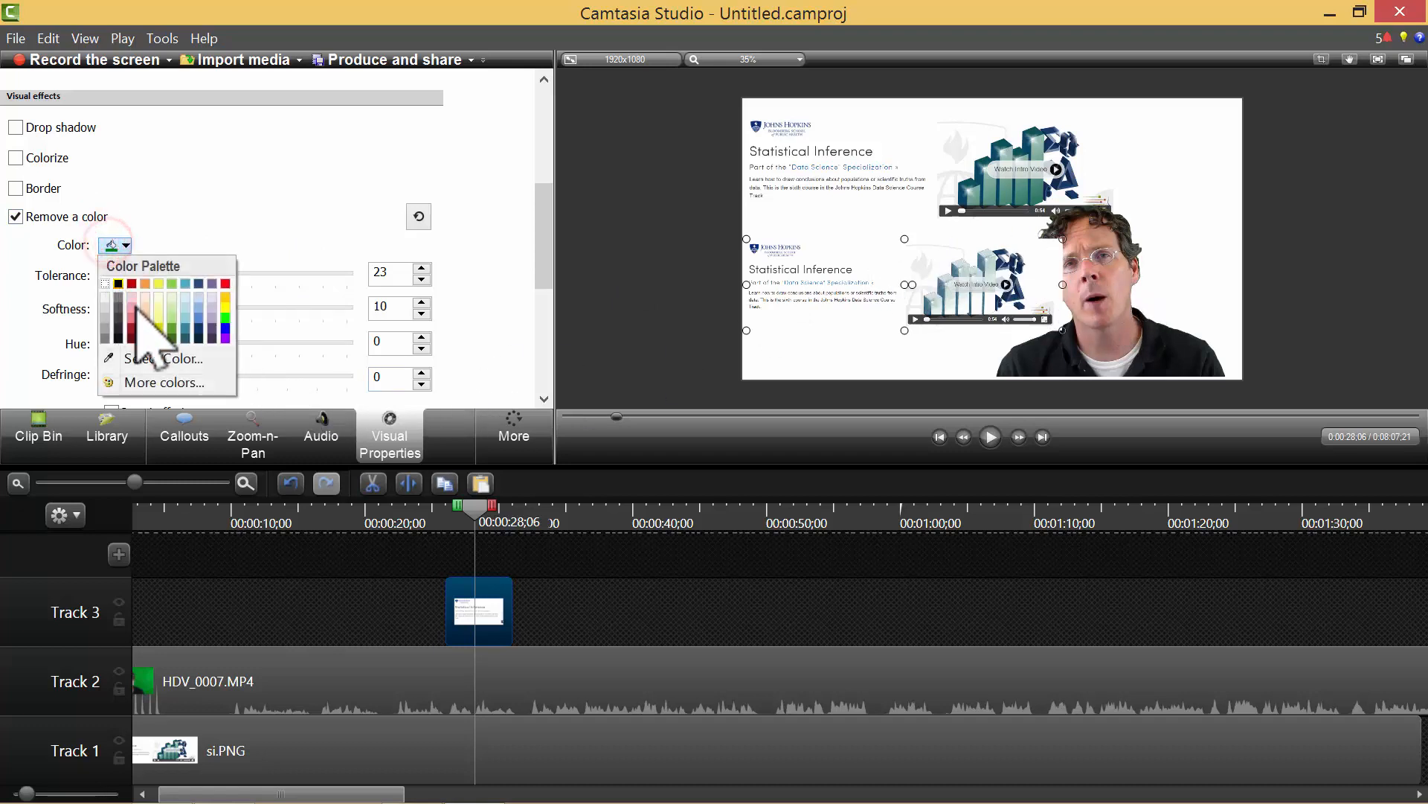
click(186, 360)
click(1150, 279)
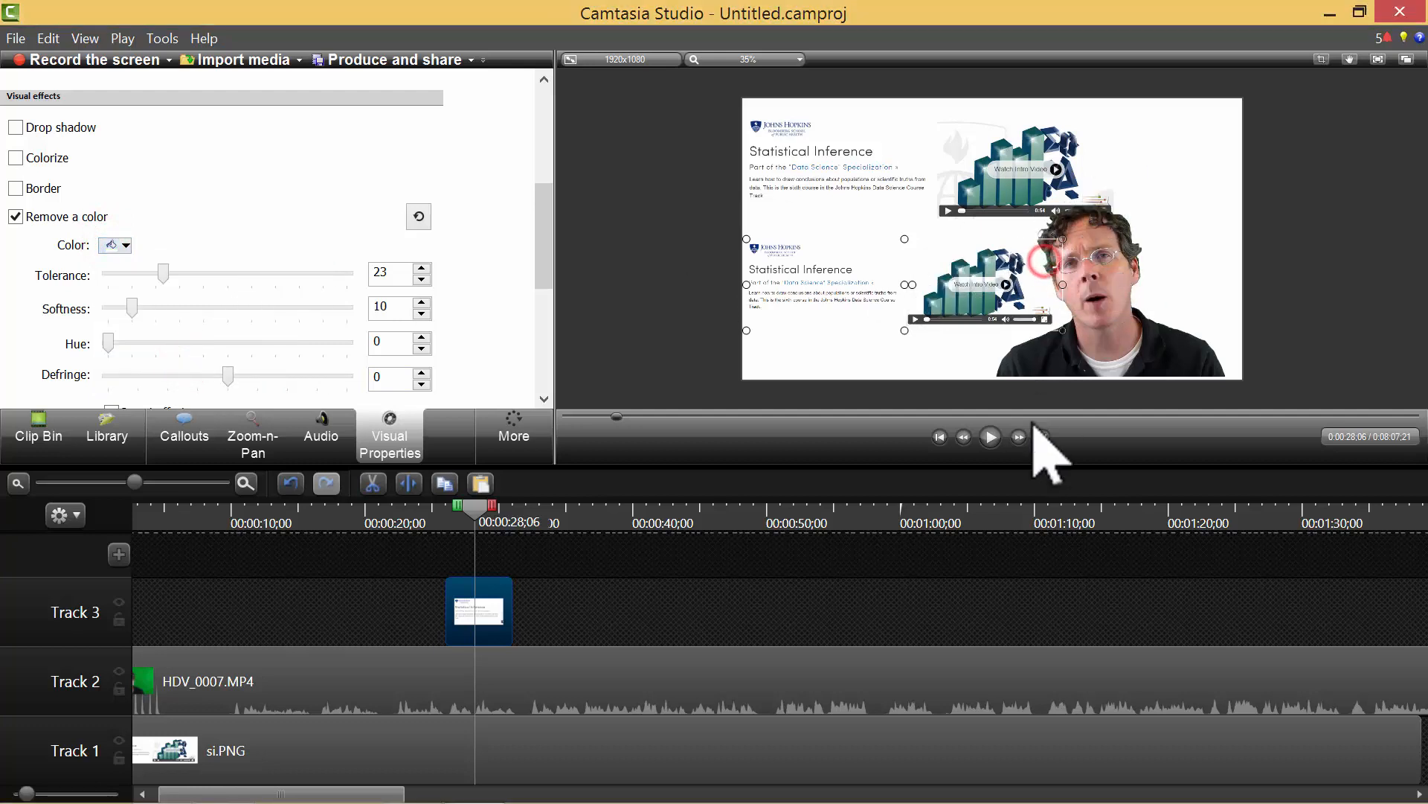
click(959, 369)
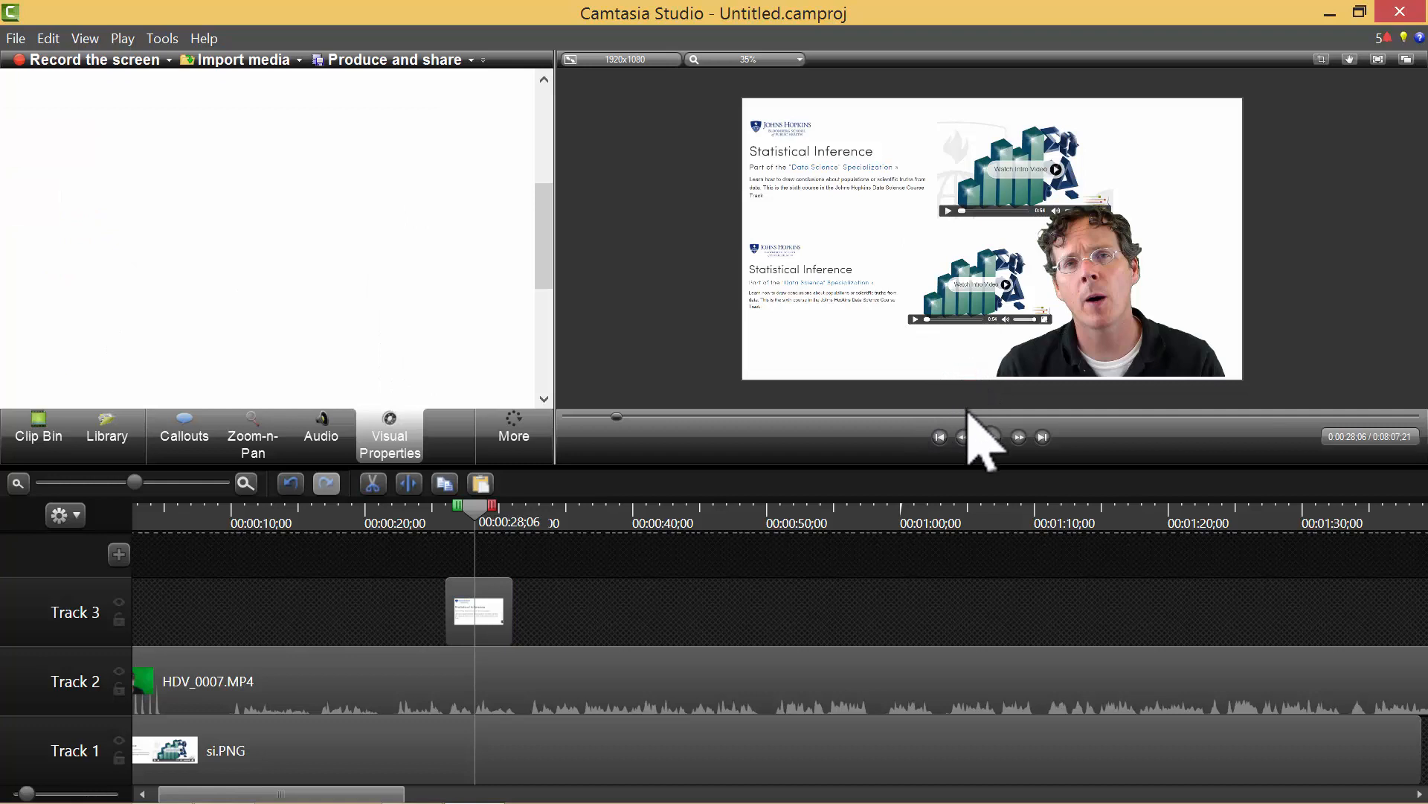